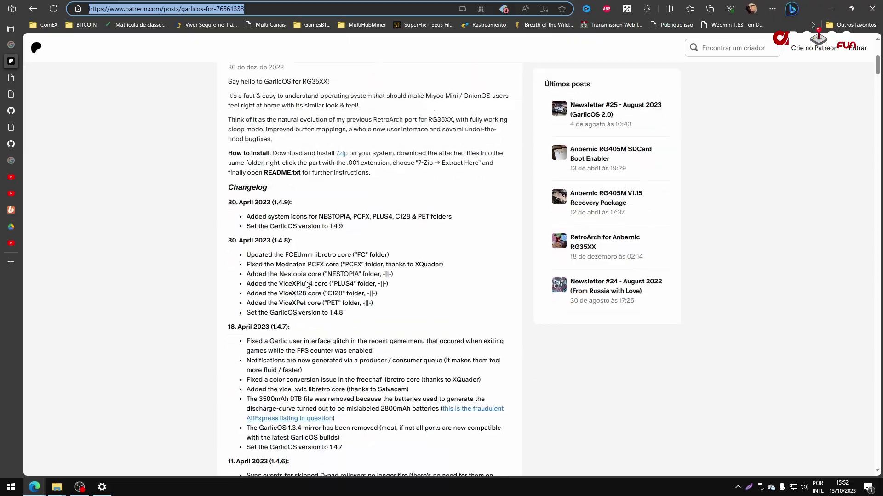
Find the attached download files at the end of the GarlicOS for RG35XX post
scroll(290, 262, down, 20)
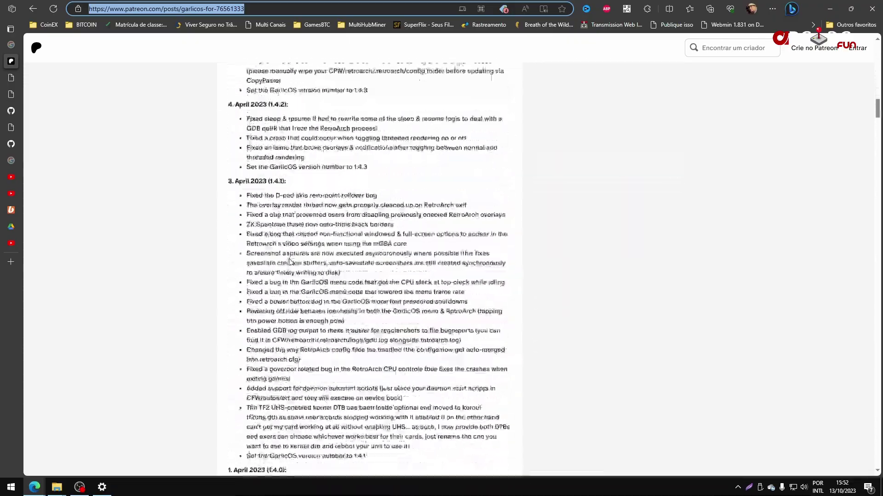
scroll(289, 262, down, 20)
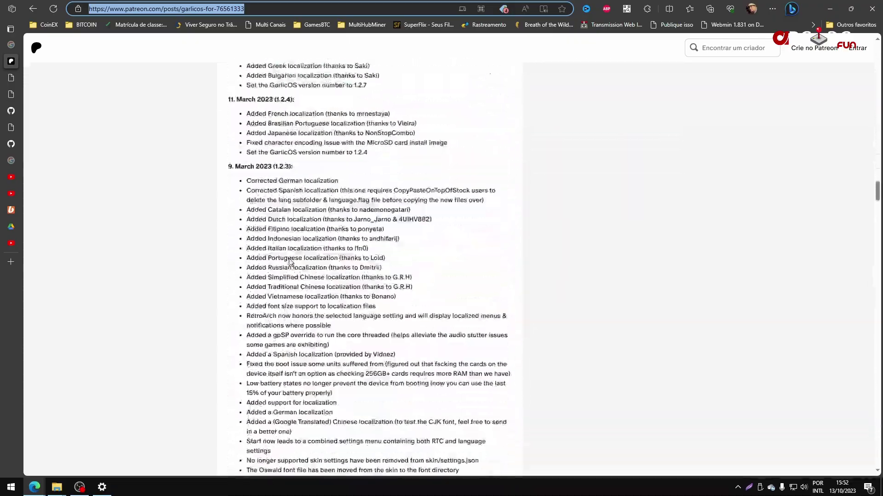
scroll(290, 262, down, 20)
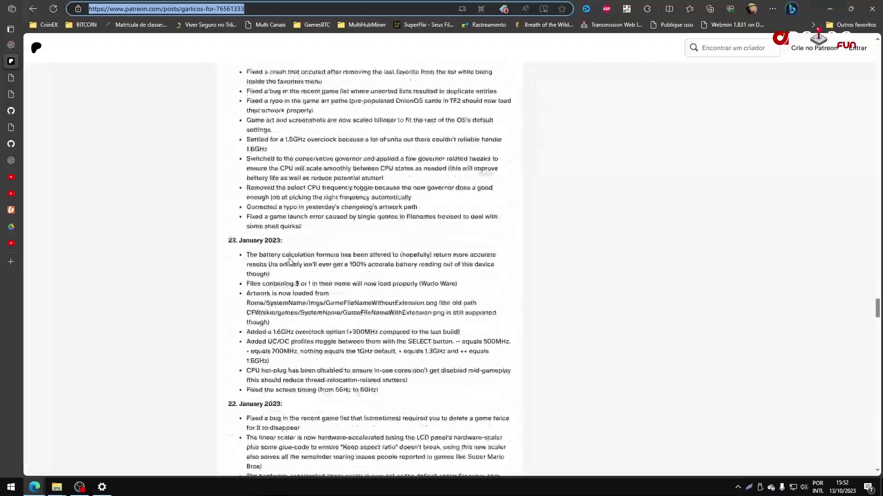
scroll(290, 263, down, 20)
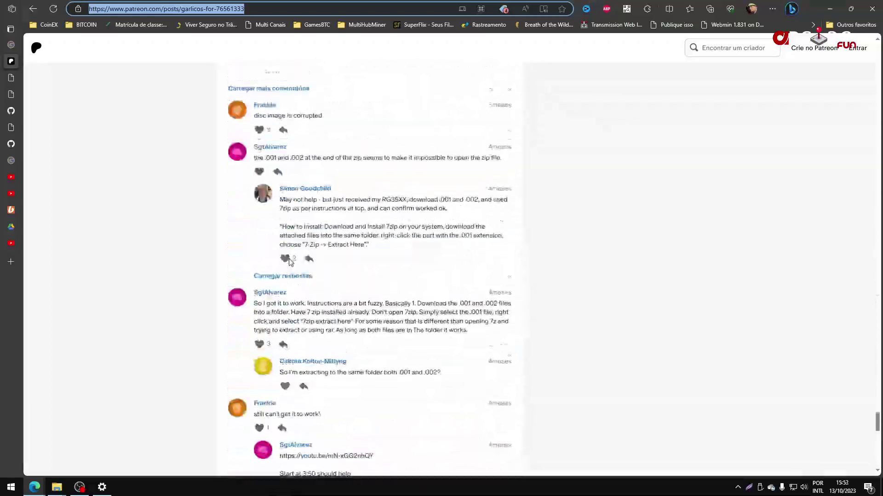
scroll(290, 262, up, 10)
scroll(290, 262, down, 2)
scroll(290, 262, up, 1)
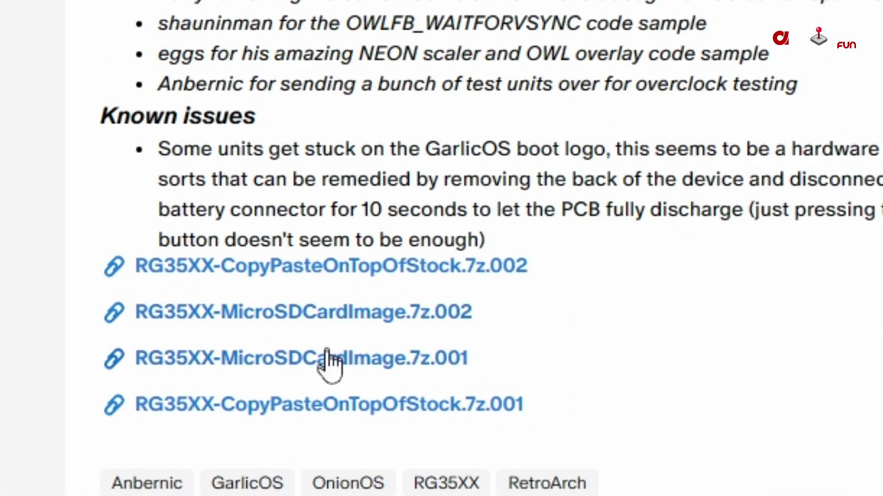
Examine the names of the two-part RG35XX-MicroSDCardImage and RG35XX-CopyPasteOnTopOfStock attachments
drag(134, 358, 241, 375)
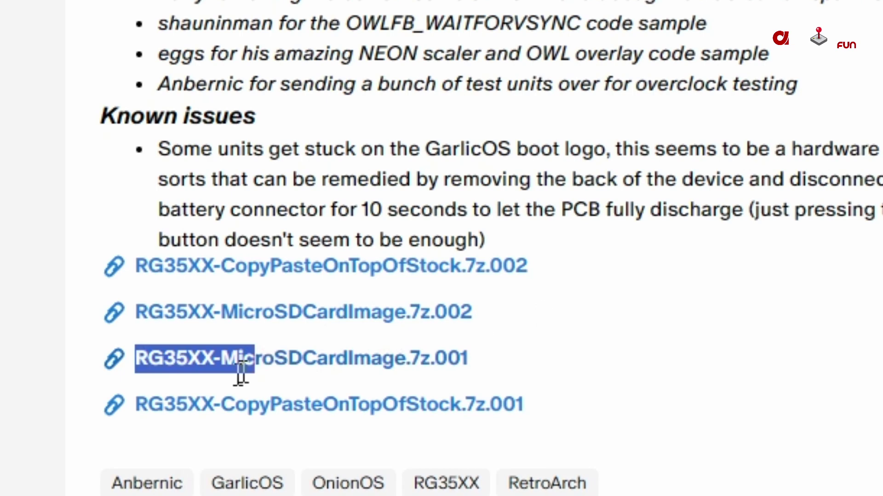
triple_click(108, 335)
click(71, 301)
drag(82, 317, 539, 350)
drag(546, 404, 129, 411)
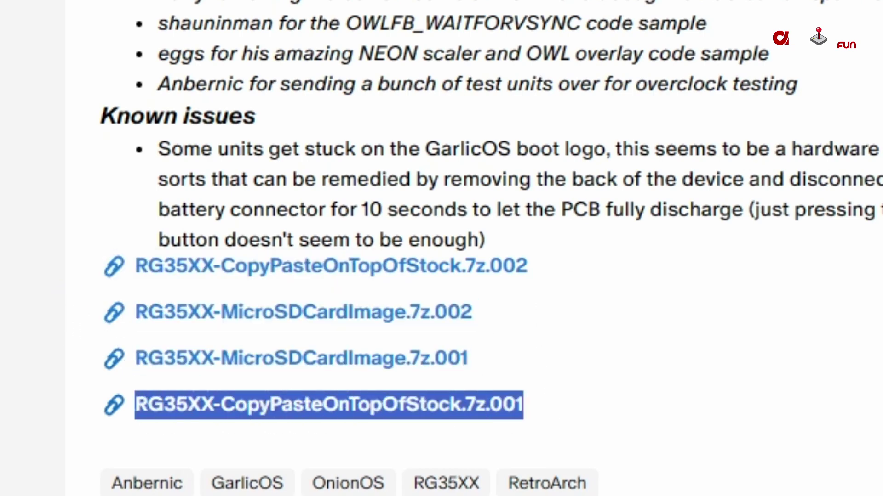
drag(567, 265, 122, 290)
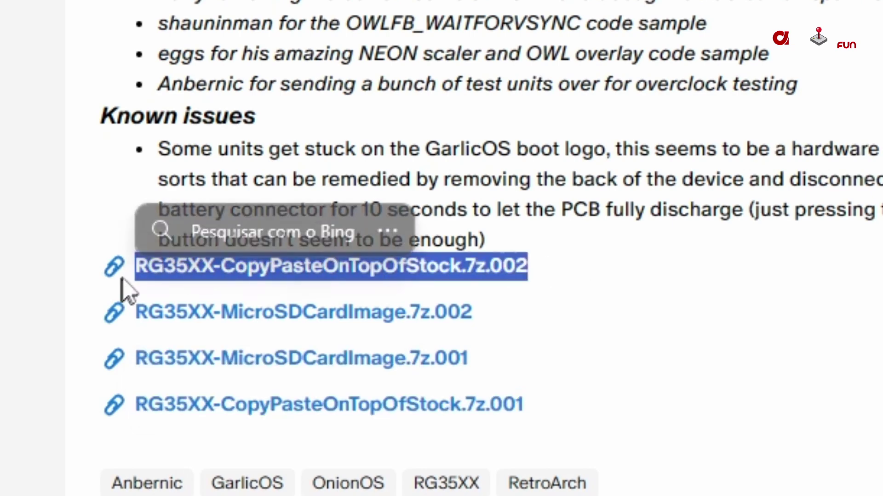
click(745, 289)
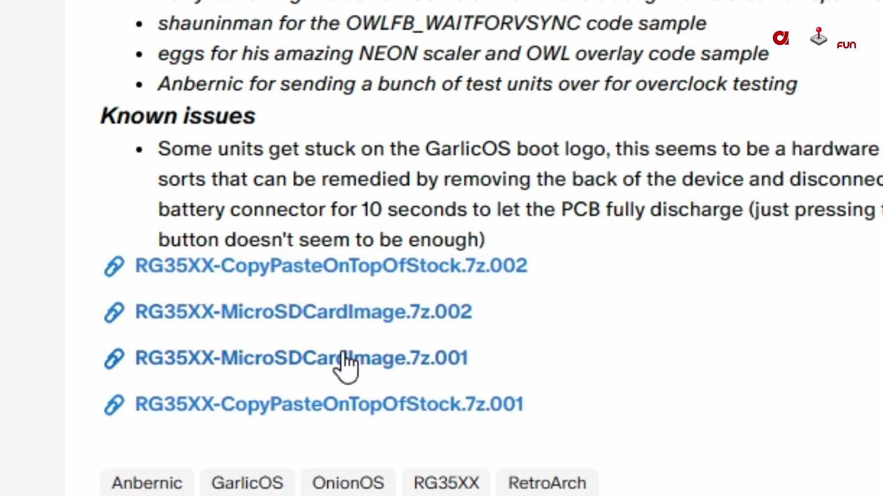
Try to save RG35XX-MicroSDCardImage.7z.001 into the GarlicOS folder inside RG35xx
right_click(375, 349)
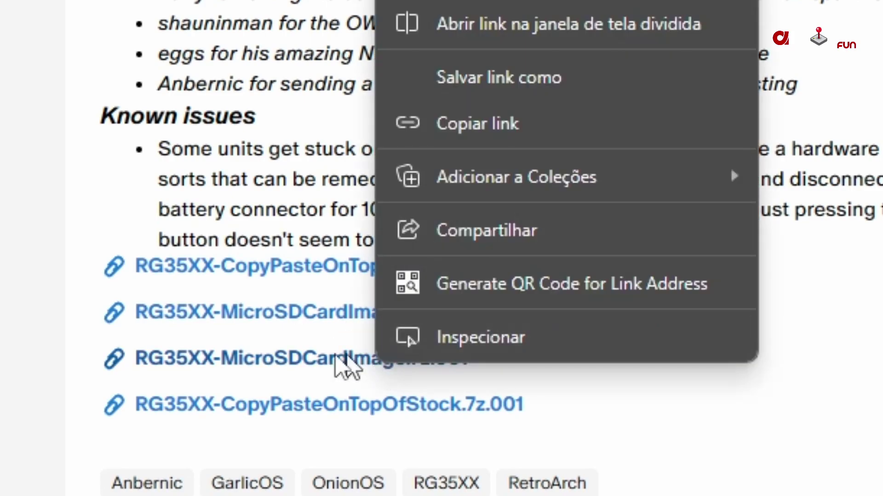
click(317, 370)
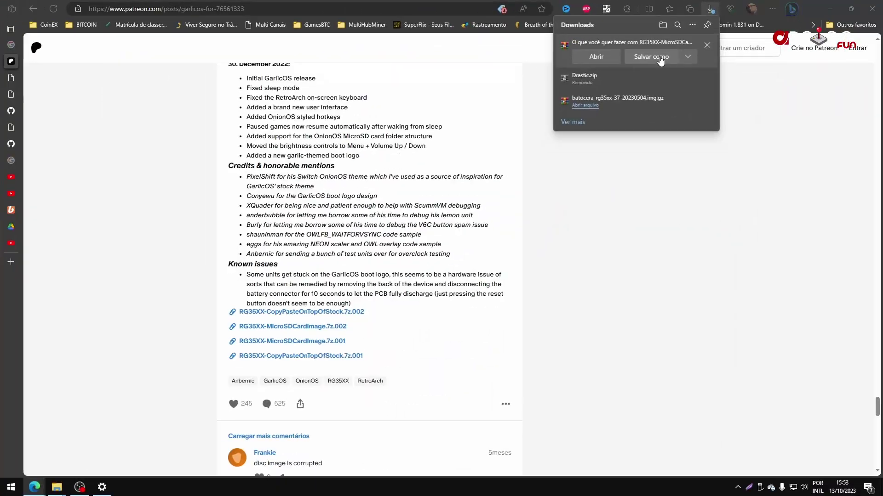
click(660, 60)
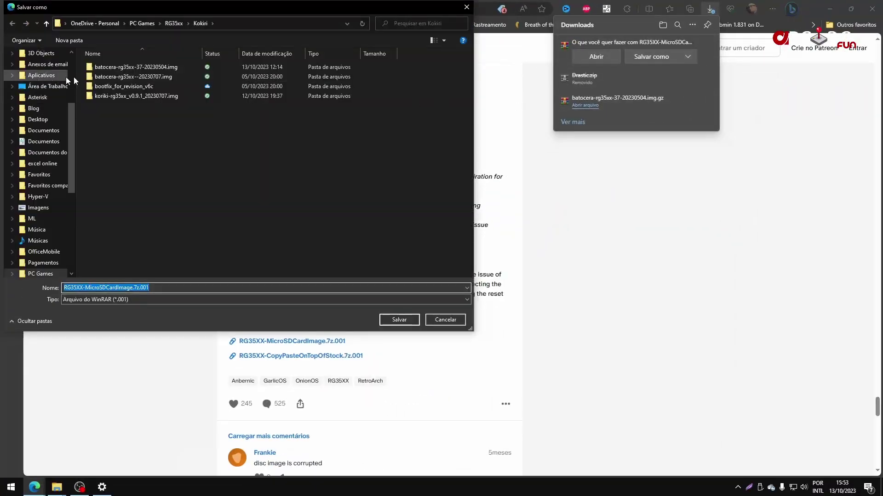
click(168, 28)
double_click(179, 89)
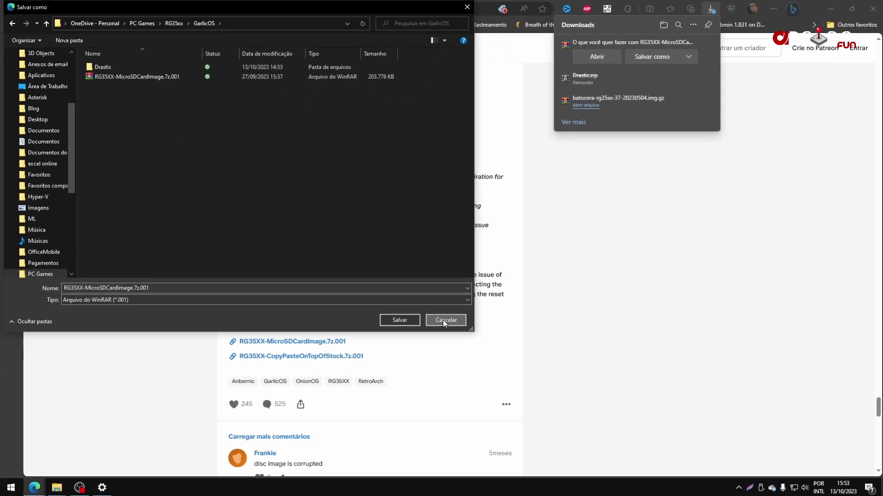
click(627, 464)
click(689, 181)
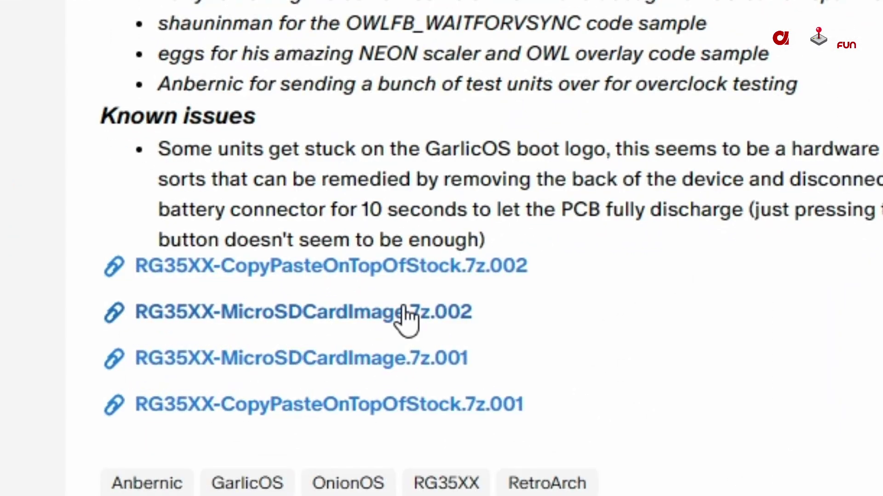
Try to save RG35XX-MicroSDCardImage.7z.002 into the GarlicOS folder inside RG35xx
click(416, 315)
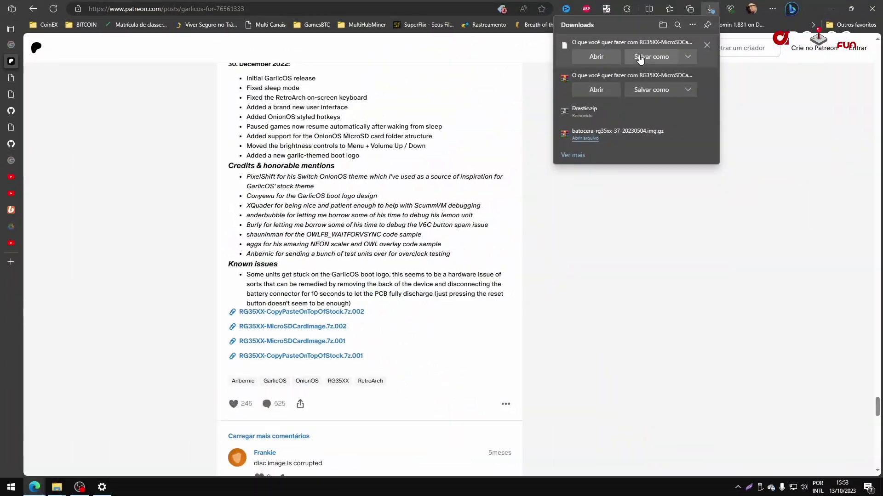
click(638, 56)
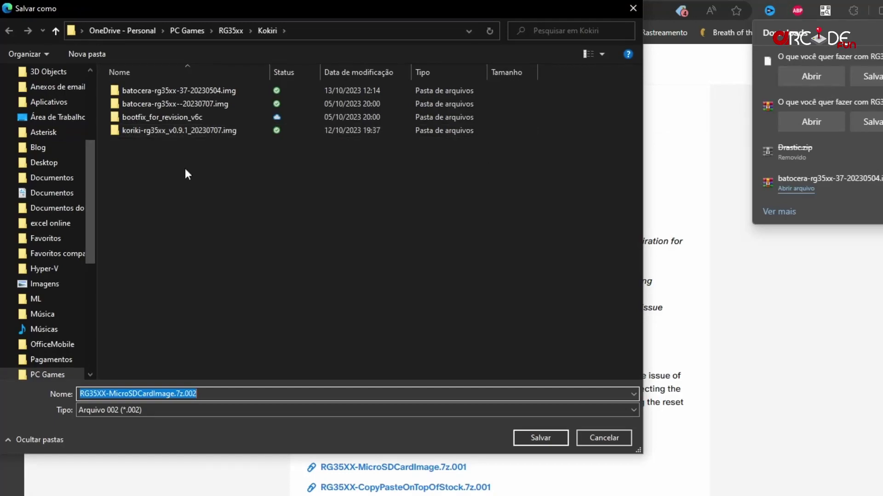
click(232, 31)
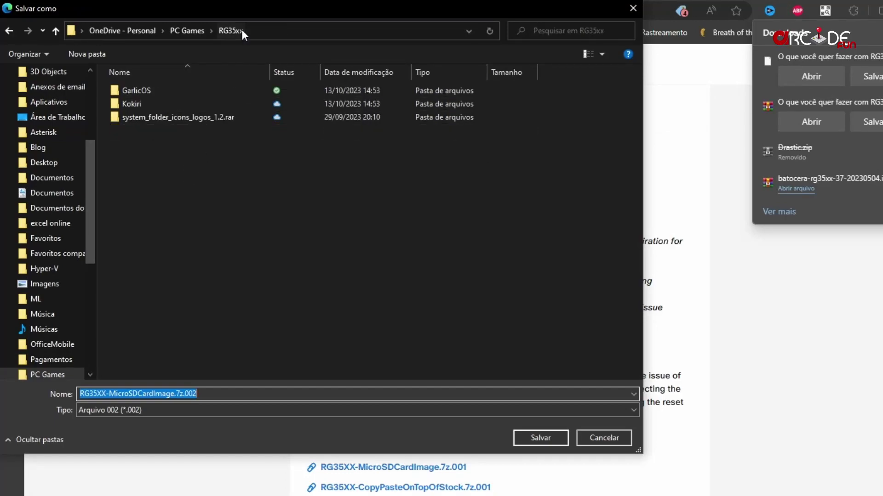
double_click(170, 91)
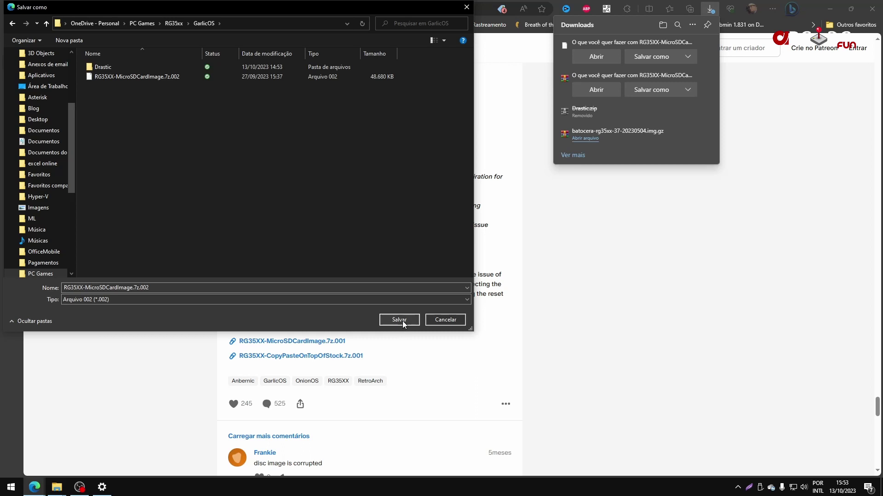
click(448, 323)
click(588, 249)
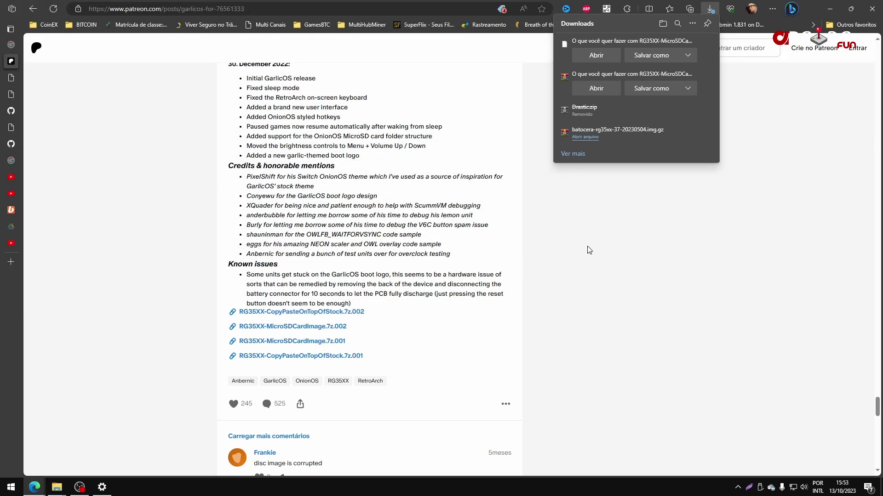
Switch to File Explorer's GarlicOS folder and open RG35XX-MicroSDCardImage.7z.001 in WinRAR to examine garlic.img and README.txt
click(830, 7)
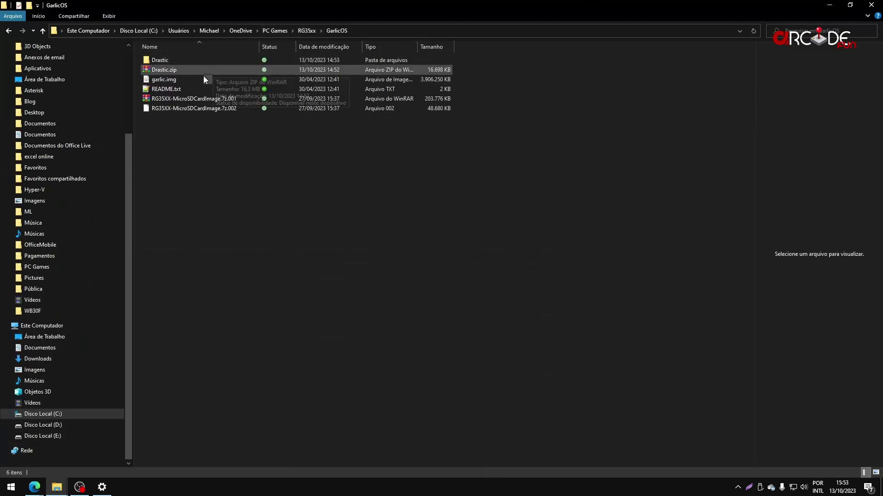
right_click(178, 99)
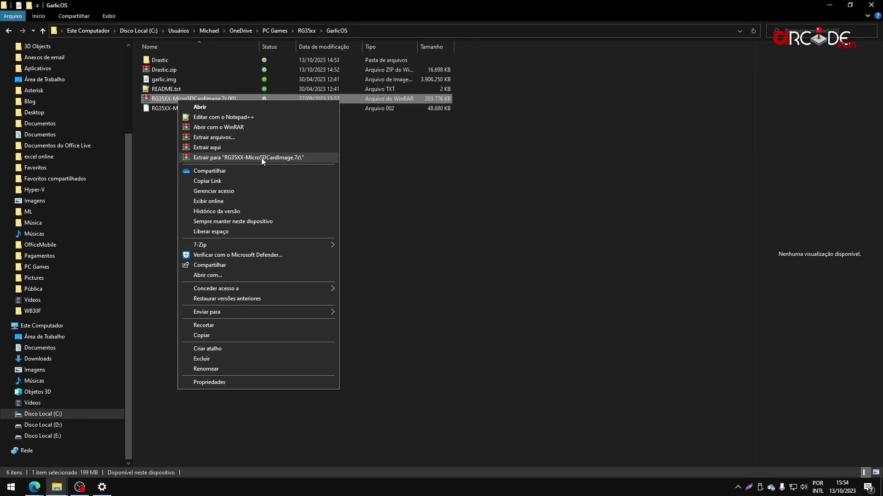
click(205, 109)
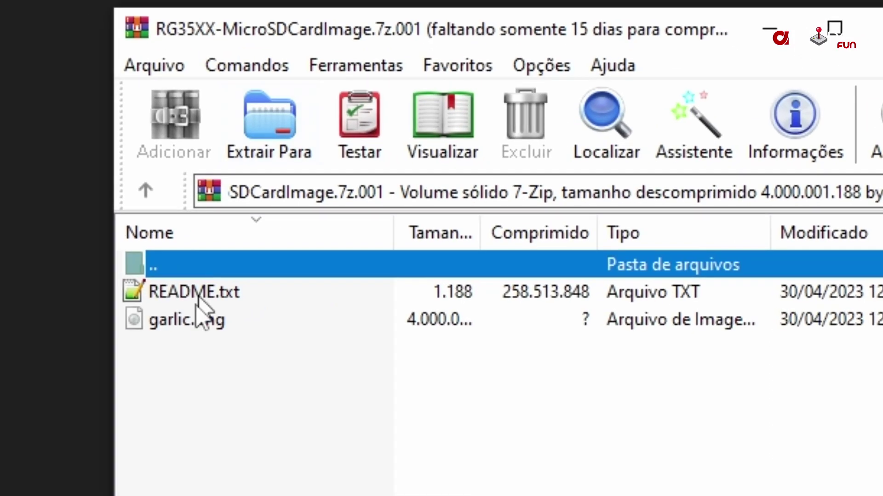
click(264, 303)
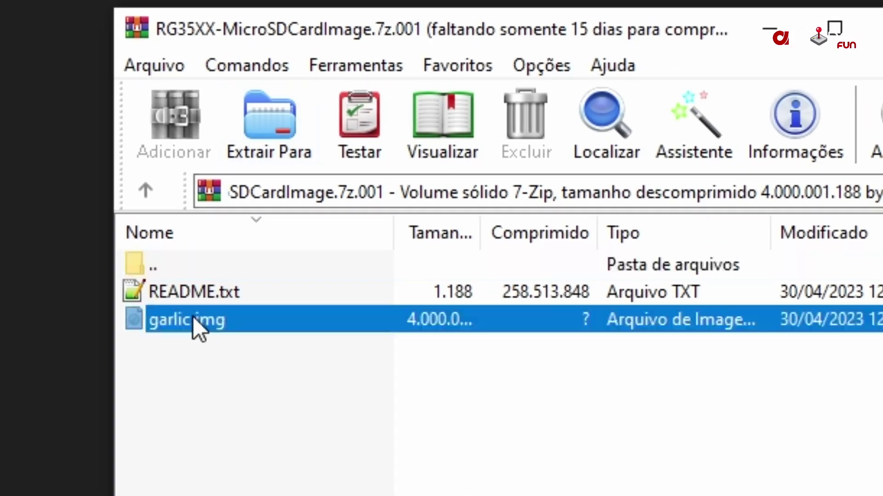
click(203, 294)
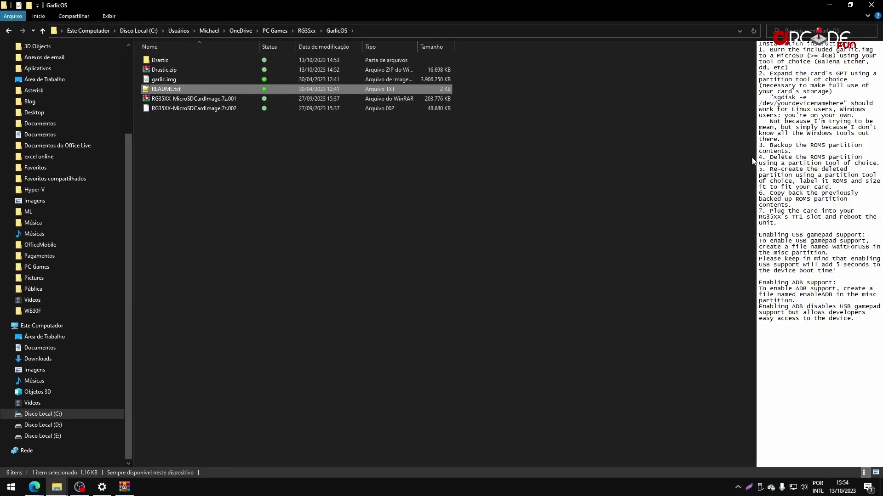
Widen the README.txt preview and read installation instructions 1 to 7 line by line
mouse_move(754, 158)
mouse_down()
mouse_move(620, 165)
mouse_move(751, 166)
mouse_up()
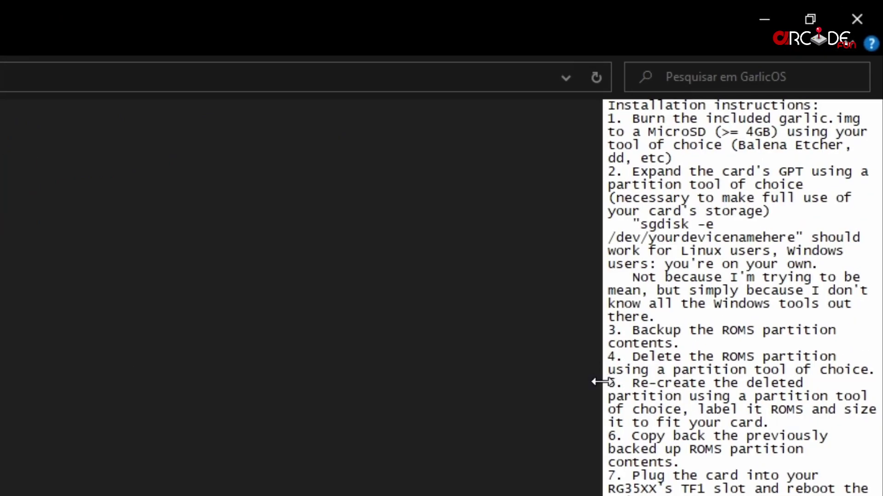
drag(573, 382, 36, 385)
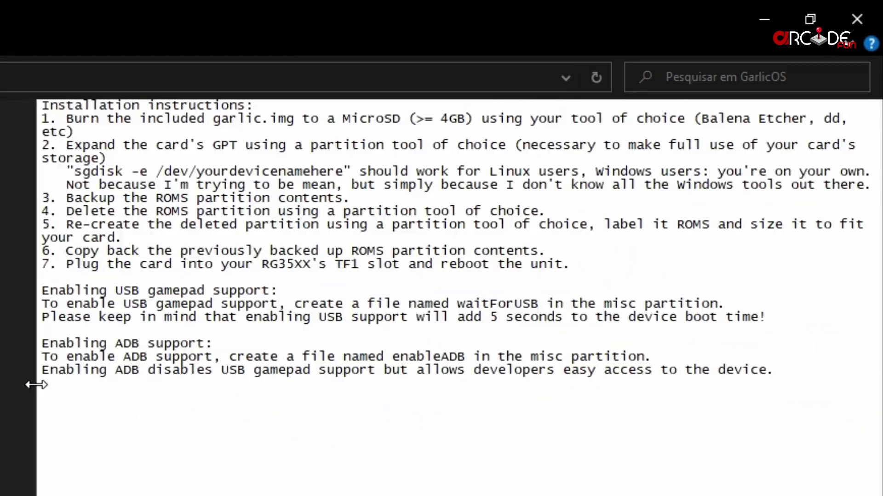
triple_click(83, 119)
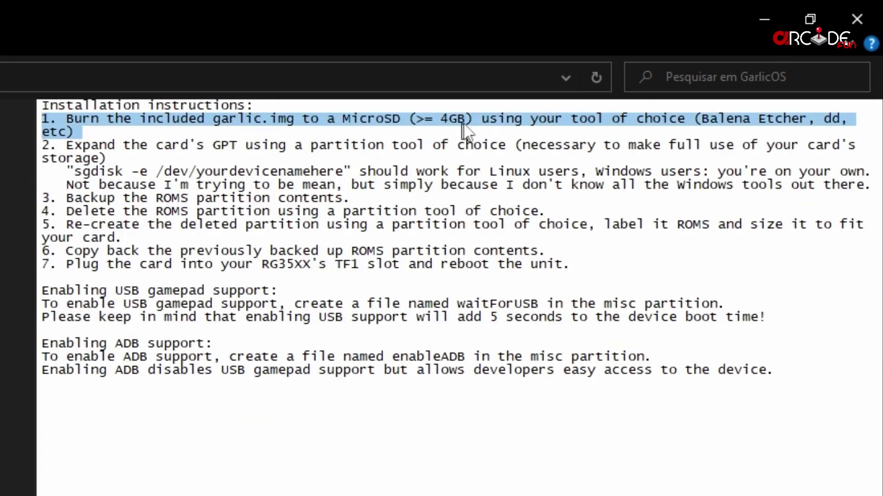
triple_click(87, 145)
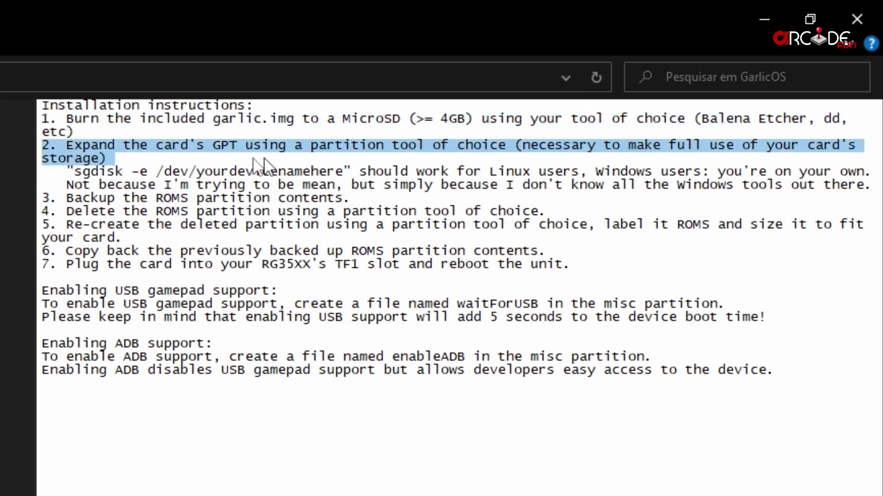
triple_click(97, 172)
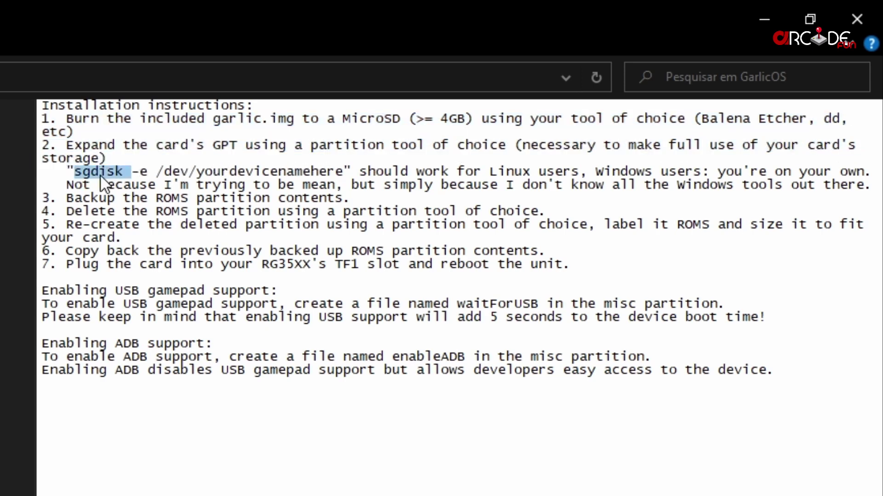
triple_click(105, 185)
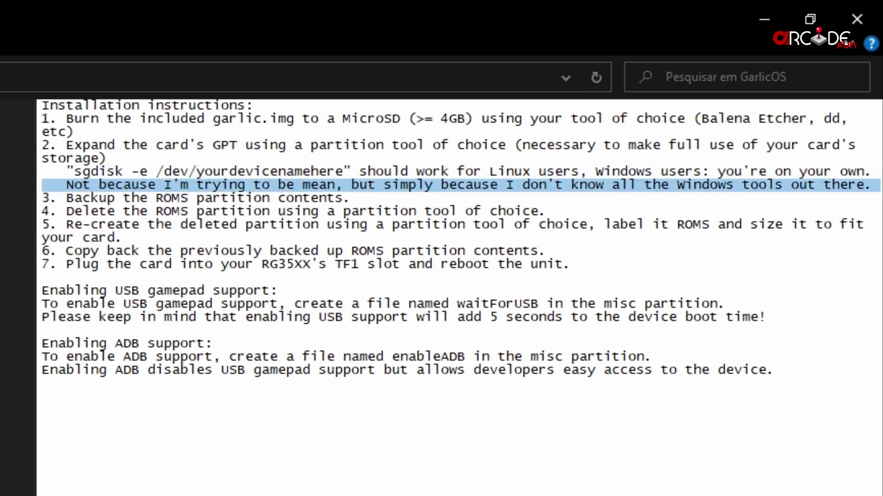
triple_click(142, 197)
triple_click(165, 212)
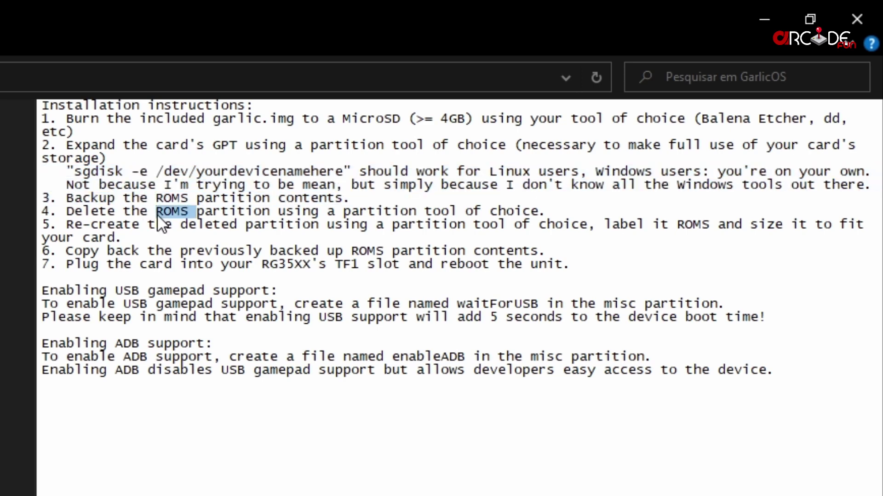
triple_click(172, 240)
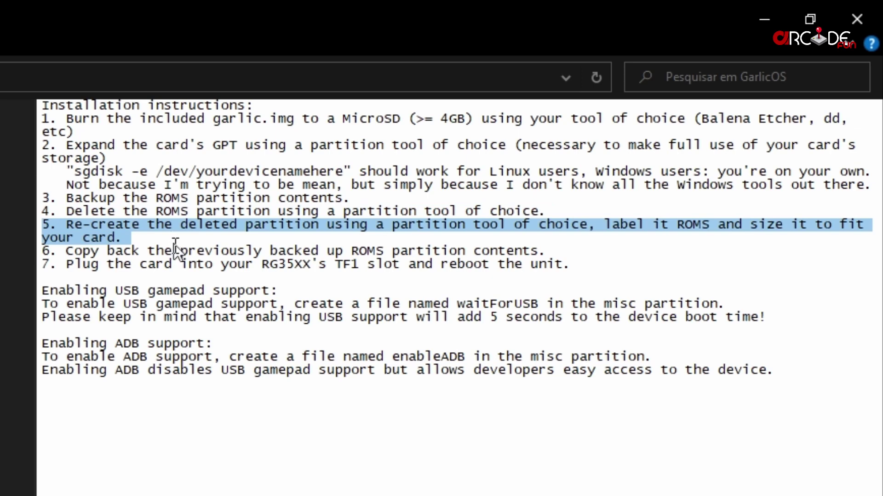
triple_click(209, 252)
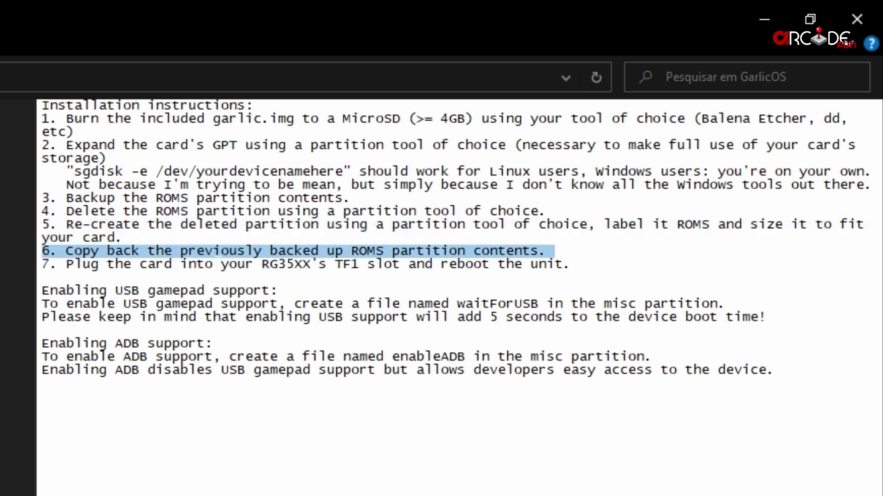
triple_click(219, 265)
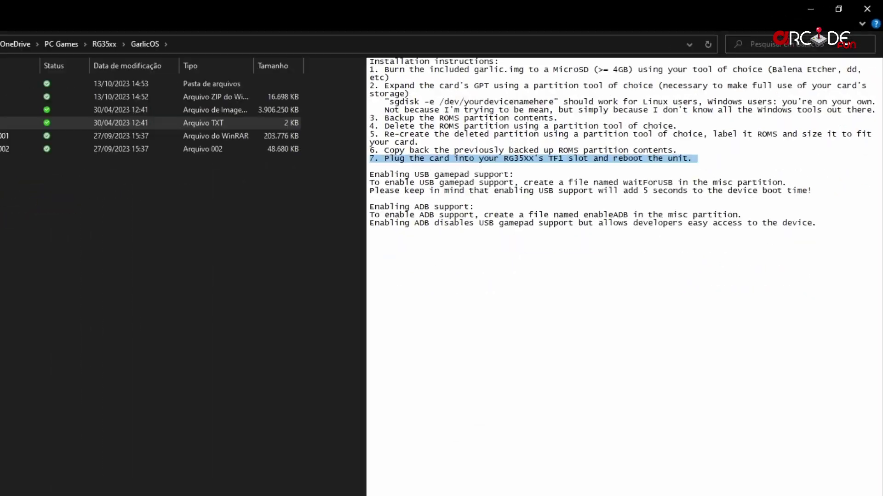
Snap the GarlicOS folder window to the right half of the desktop
key(super+Right)
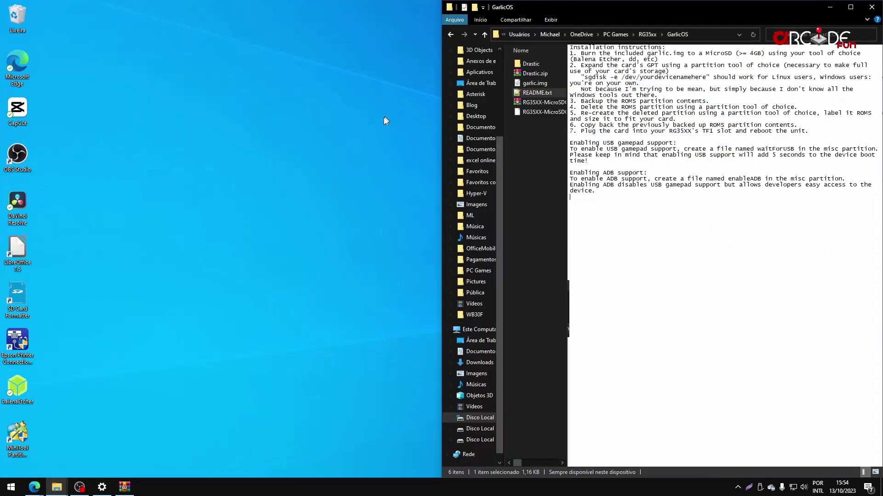
Switch to balenaEtcher and flash garlic.img onto the Single Flash Reader USB Device
click(20, 391)
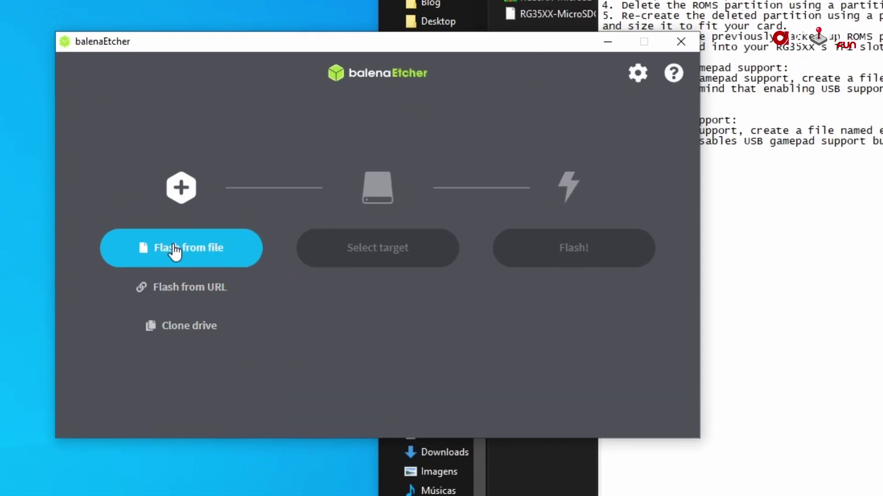
click(174, 246)
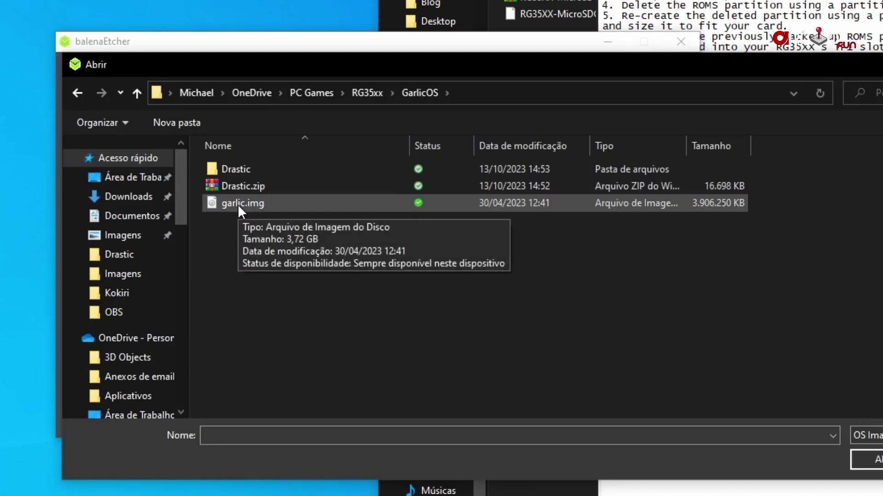
double_click(238, 204)
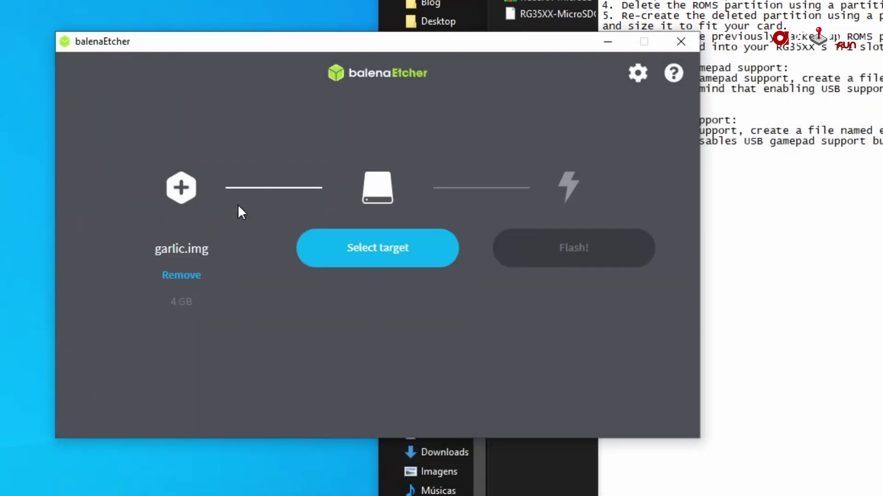
click(363, 255)
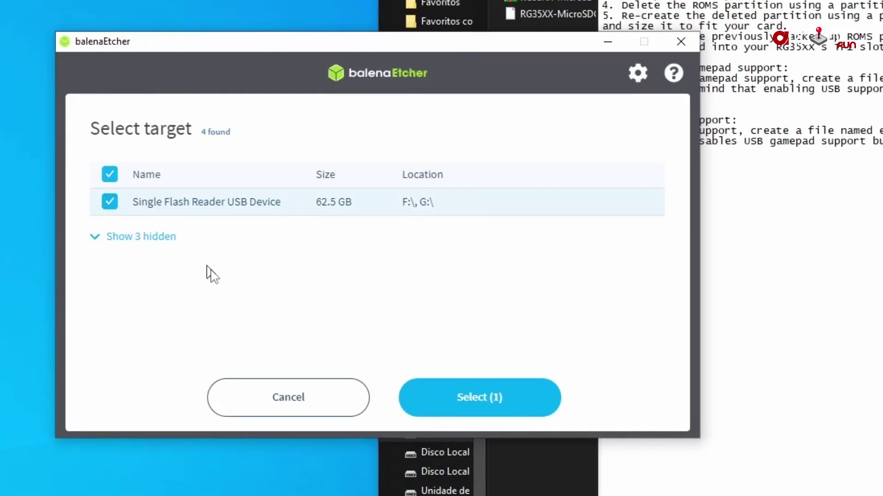
click(464, 403)
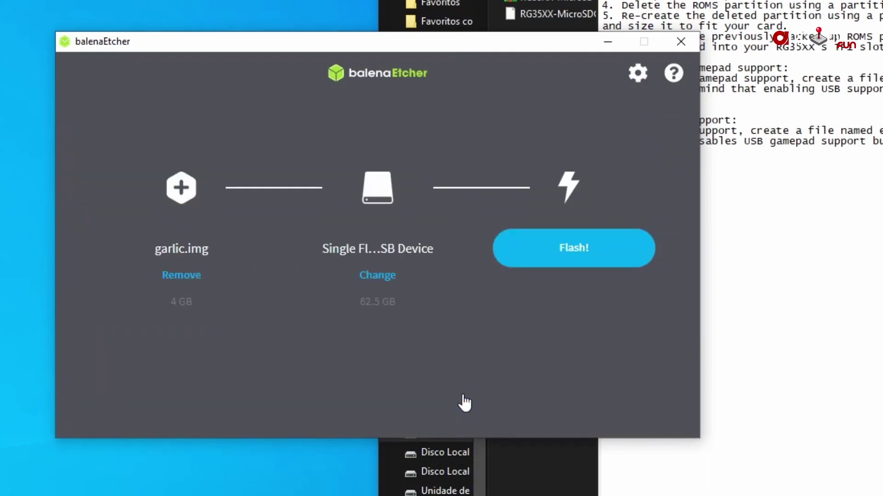
click(573, 247)
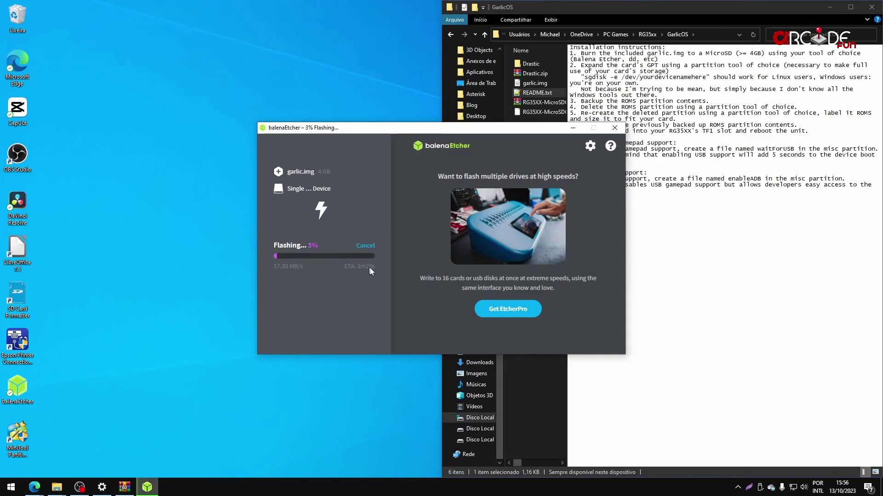
Switch to the Edge browser and search the web for "best tiny set"
key(alt+Tab)
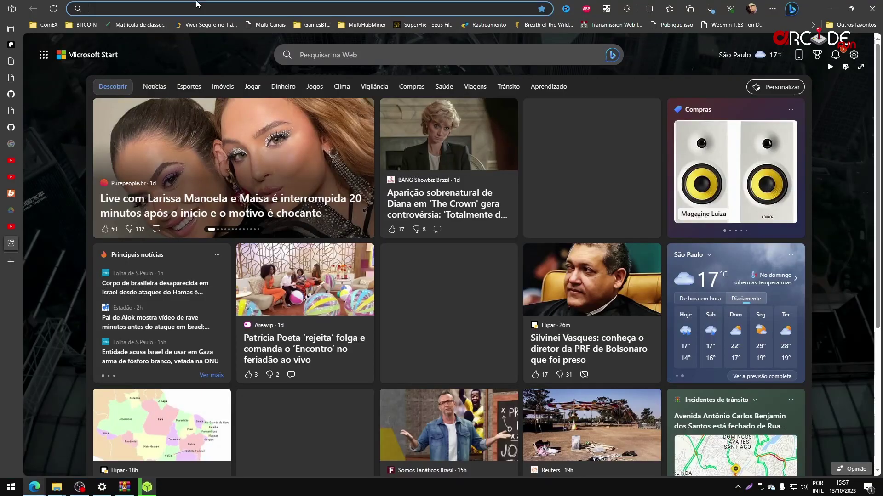
click(197, 8)
text(bet)
key(BackSpace)
key(BackSpace)
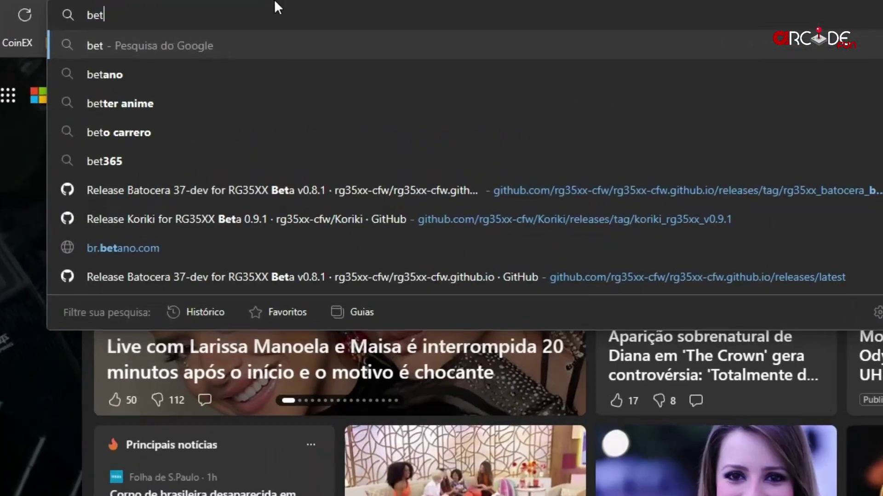
text(st ti)
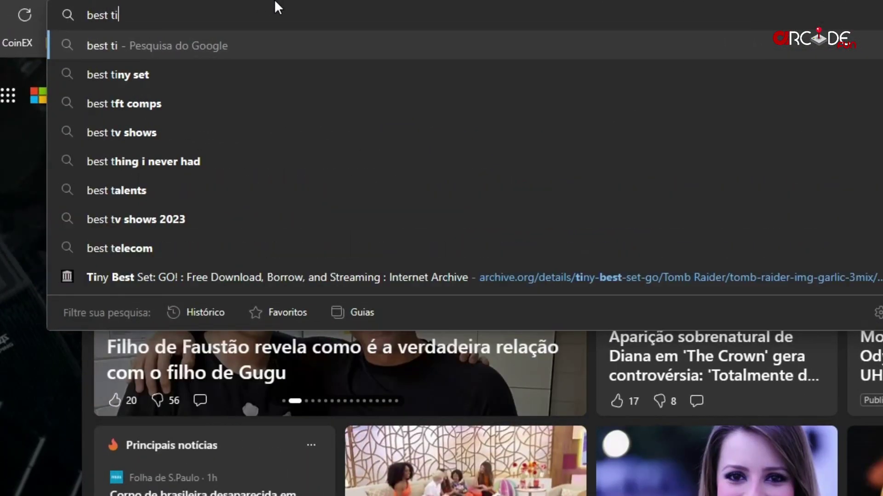
key(BackSpace)
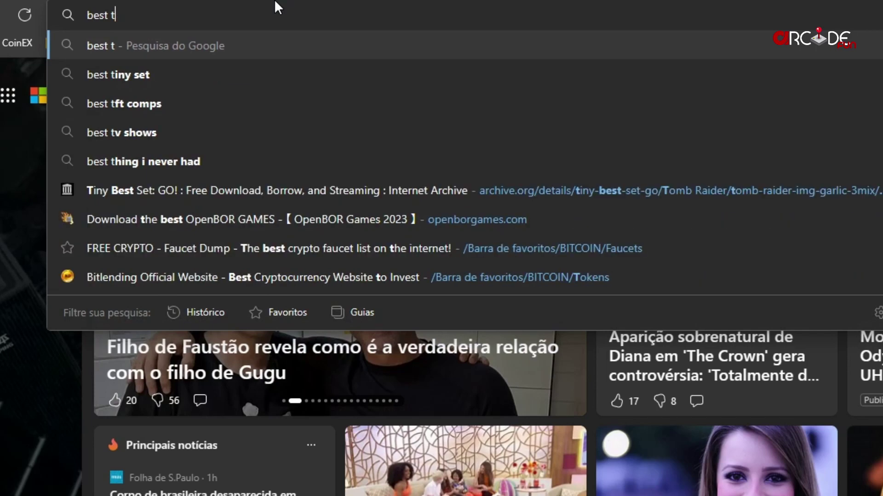
text(y)
key(BackSpace)
text(in)
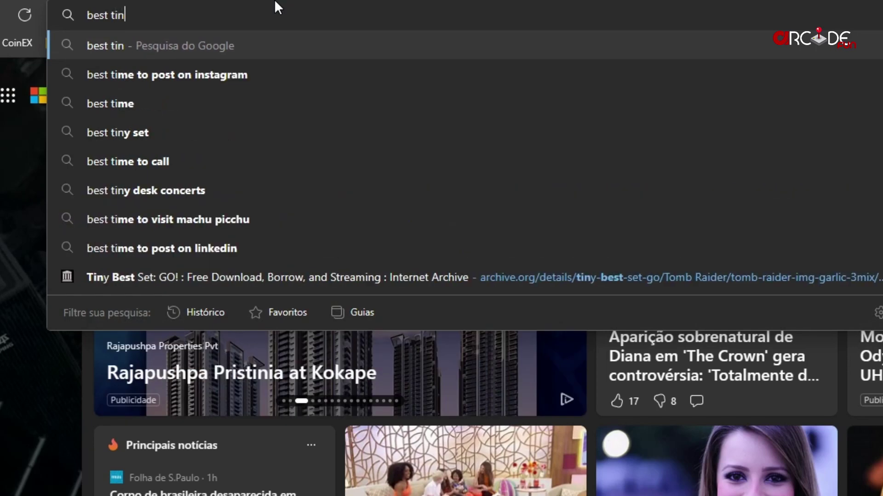
text(y set)
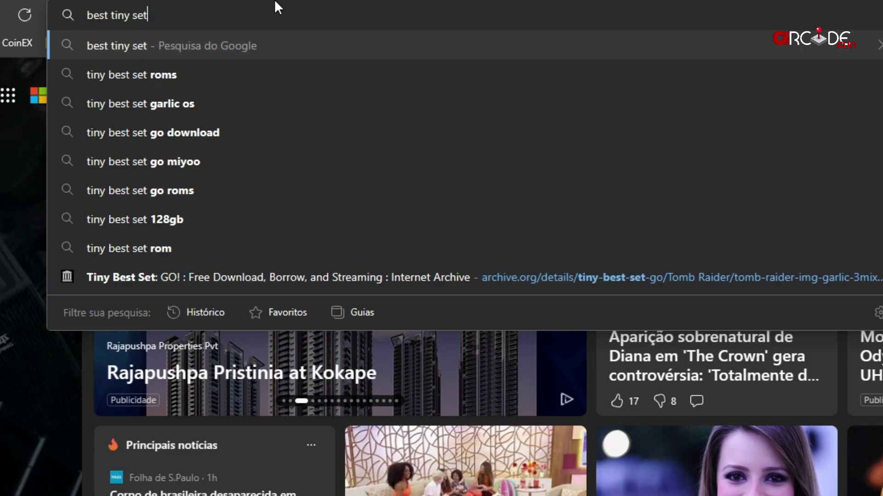
key(Return)
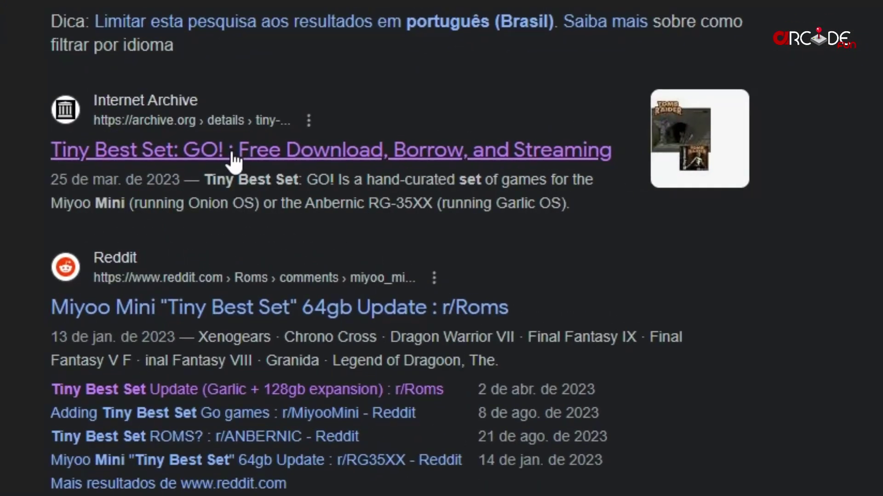
Open the Internet Archive page for Tiny Best Set: GO! and read its About section
click(231, 150)
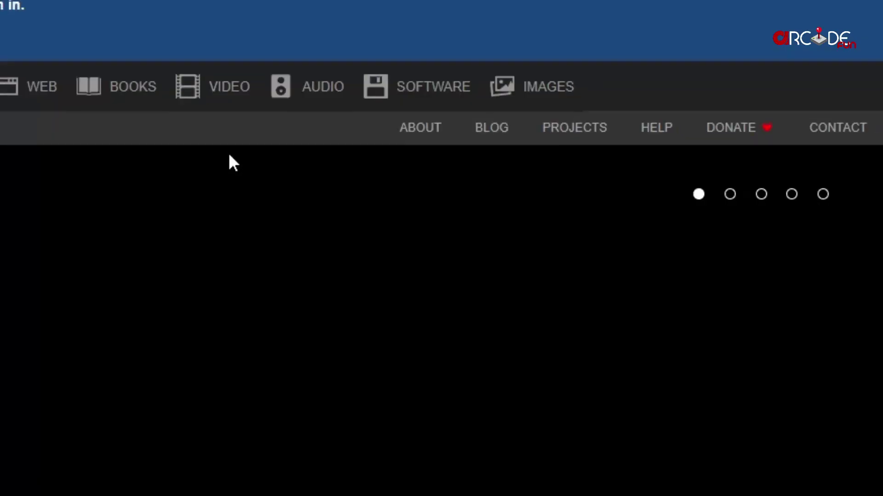
scroll(354, 229, down, 6)
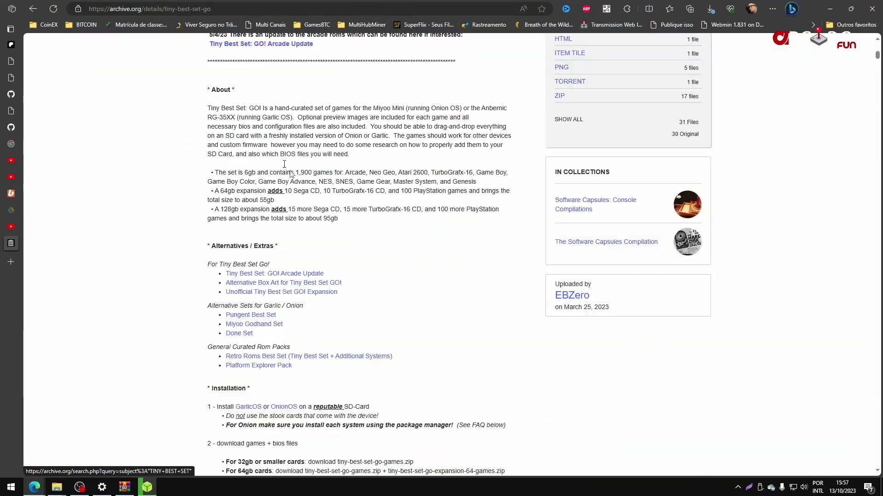
triple_click(256, 104)
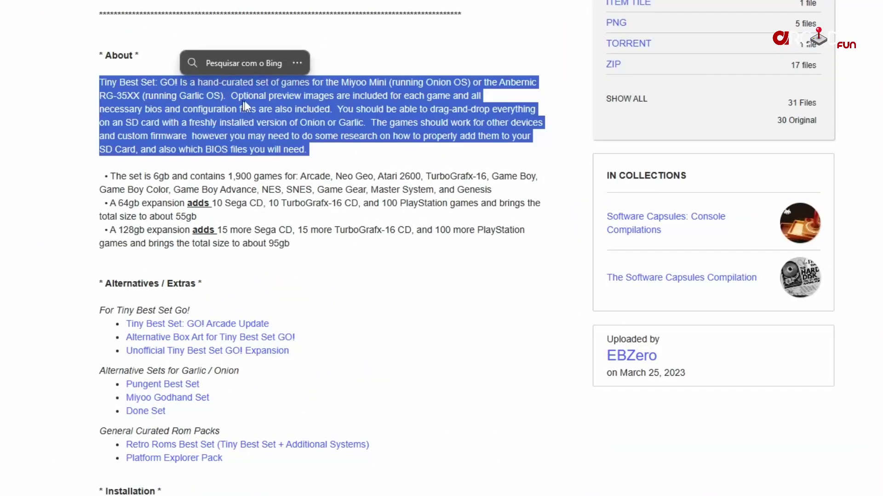
scroll(515, 152, up, 5)
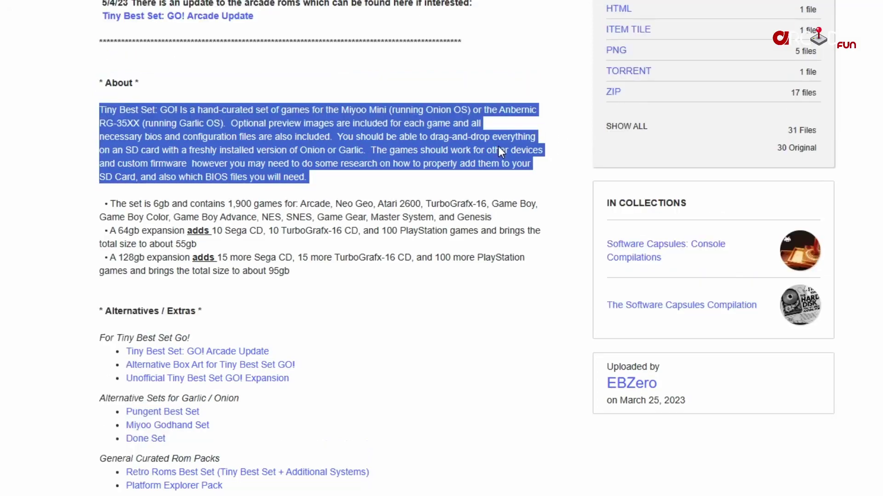
click(519, 224)
scroll(521, 232, down, 3)
scroll(524, 239, up, 5)
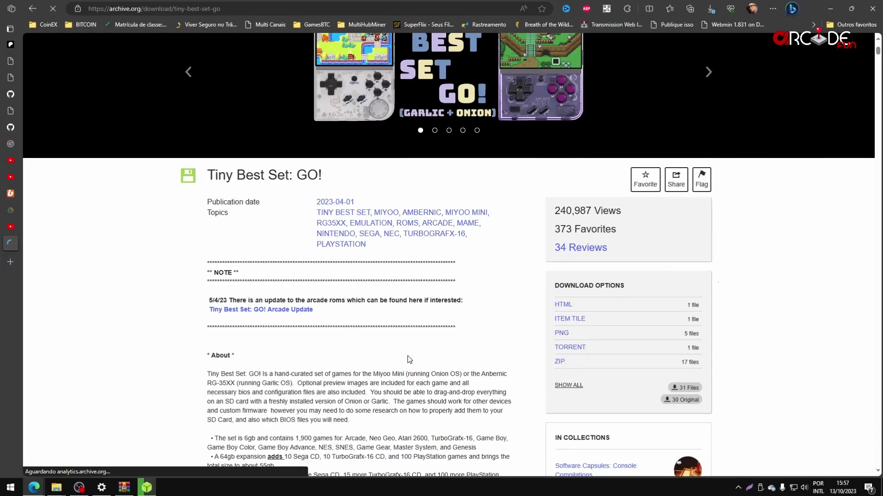
Read the installation section's game and BIOS download requirements for 32 GB, 64 GB and 128 GB cards, highlighting them line by line
scroll(394, 449, down, 10)
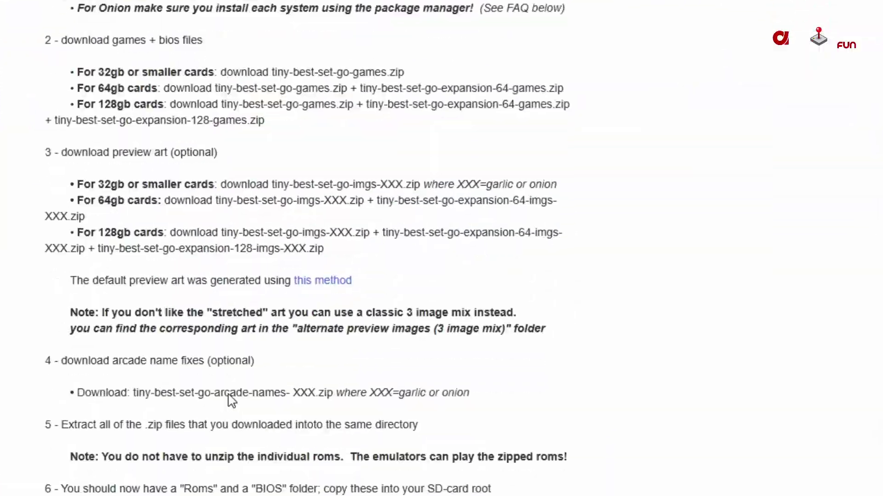
scroll(231, 401, up, 5)
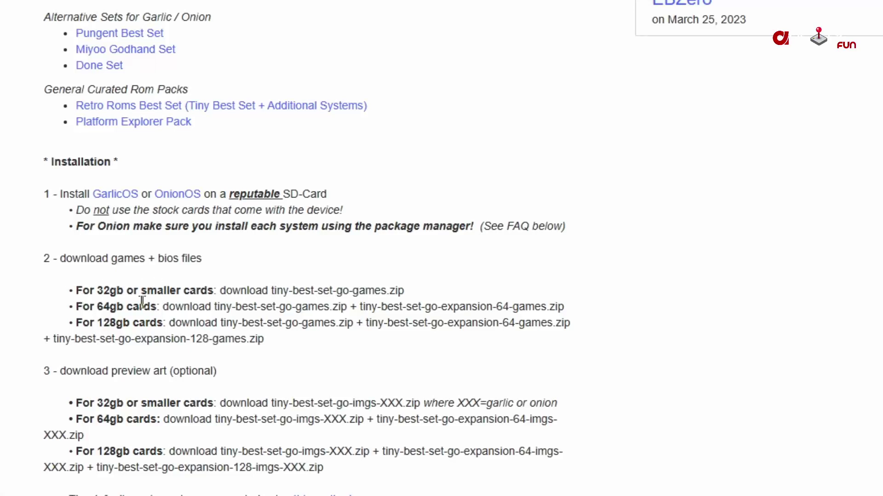
drag(412, 291, 73, 294)
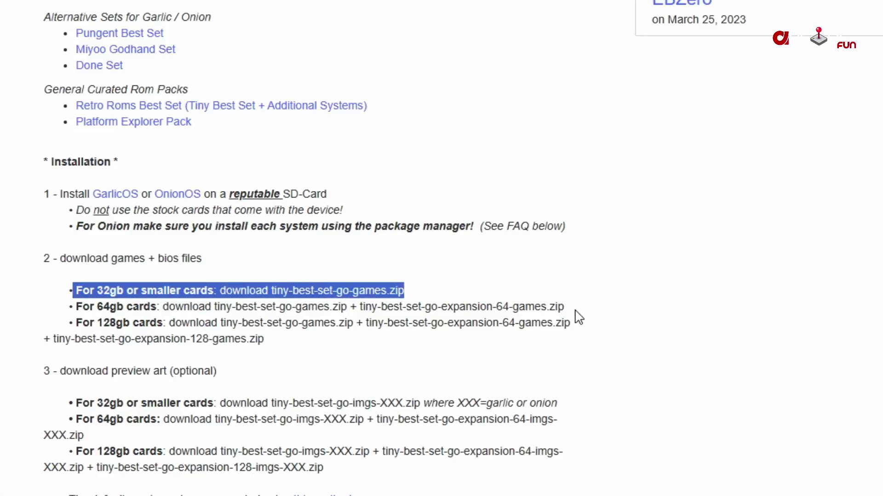
drag(575, 311, 82, 319)
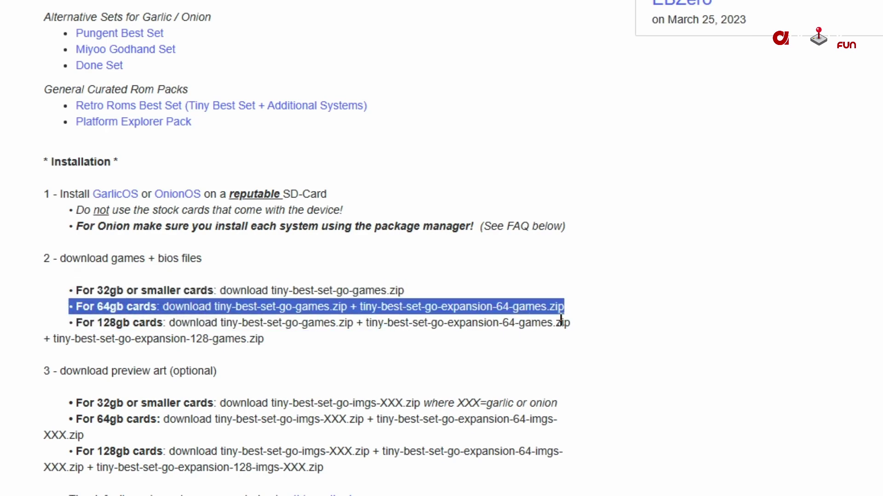
click(583, 324)
drag(580, 332, 63, 325)
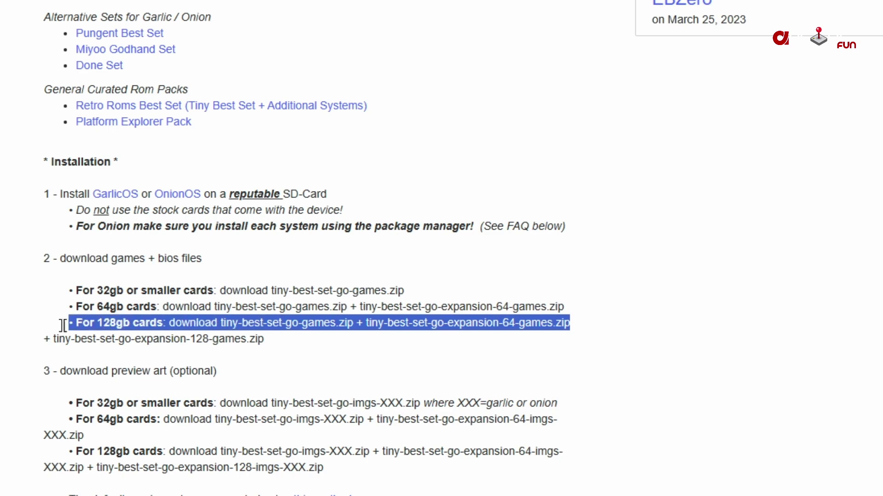
triple_click(224, 341)
click(493, 344)
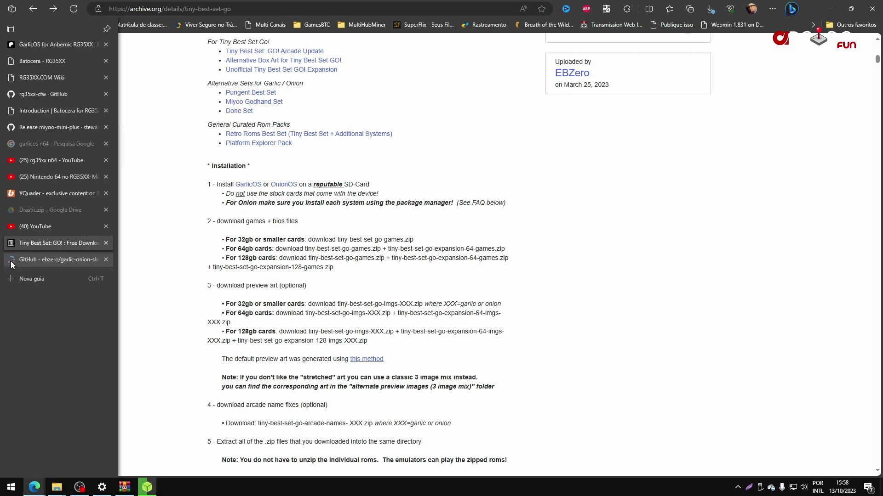
Switch to the garlic-onion-skraper-mix GitHub page and look over the sample box art in its README
click(13, 261)
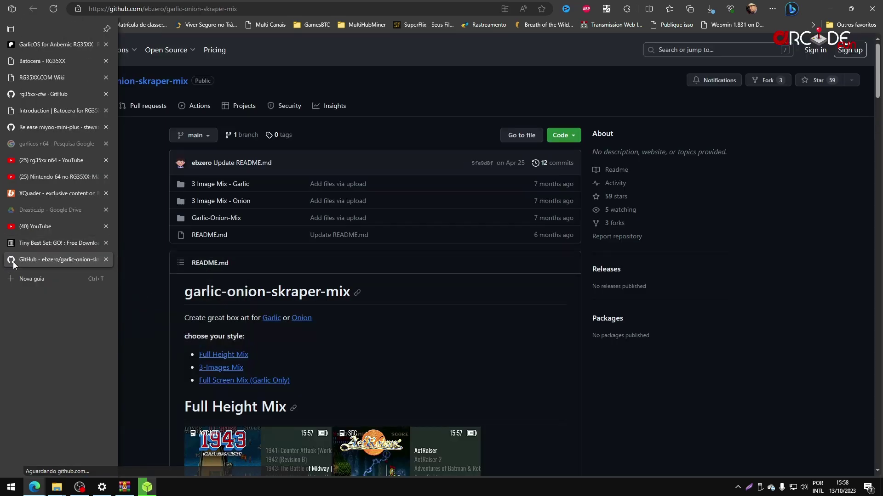
scroll(442, 274, down, 4)
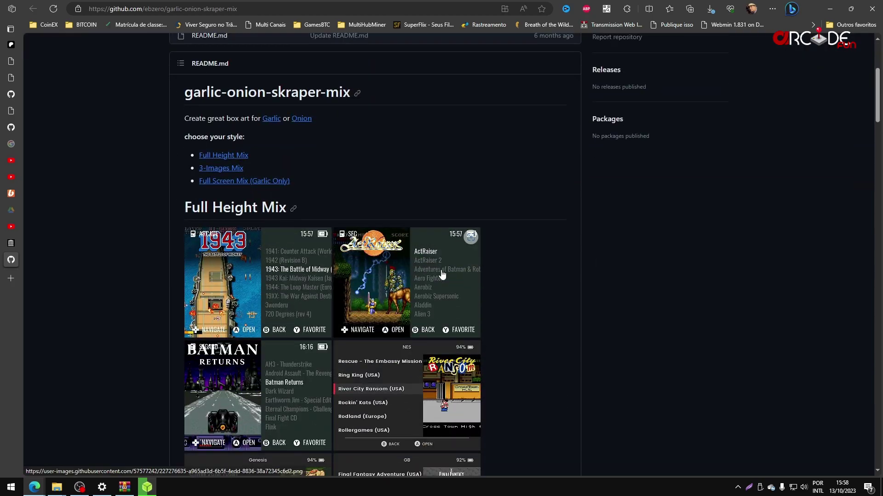
scroll(441, 274, down, 4)
scroll(92, 214, up, 4)
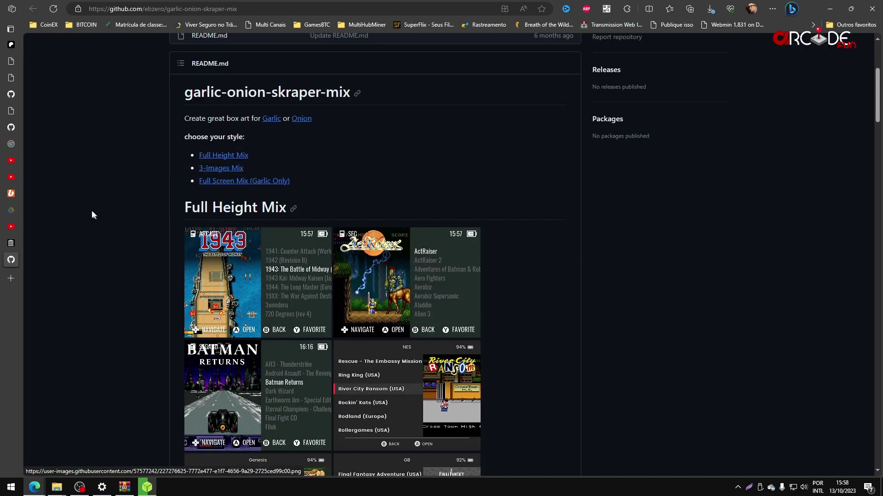
Return to Tiny Best Set: GO!, open its full file listing and examine the contents of tiny-best-set-go-imgs-garlic.zip
click(11, 243)
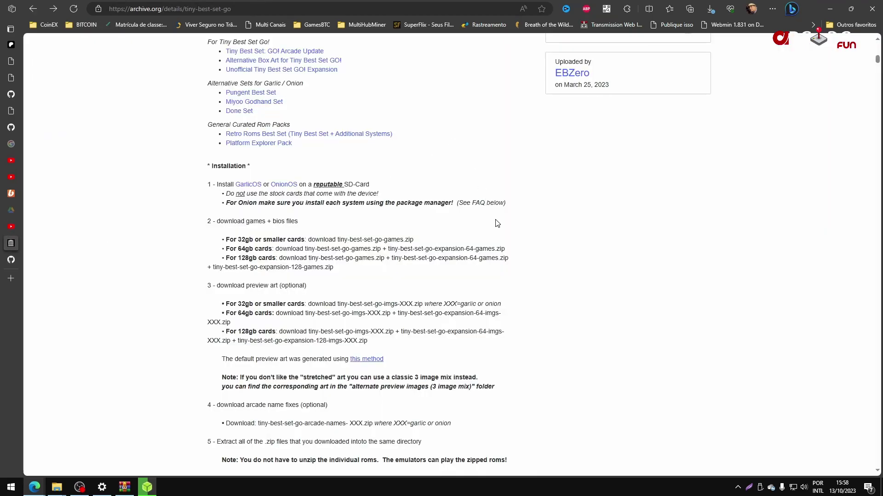
scroll(497, 223, up, 7)
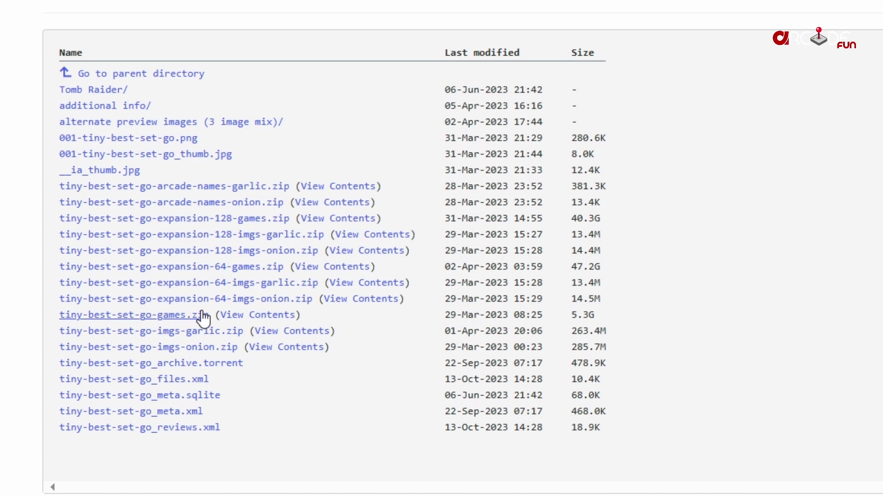
click(293, 337)
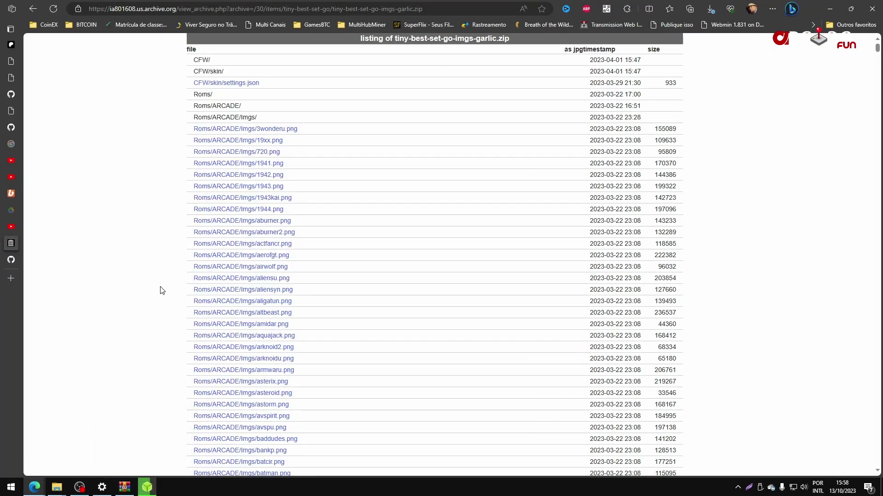
scroll(266, 230, down, 20)
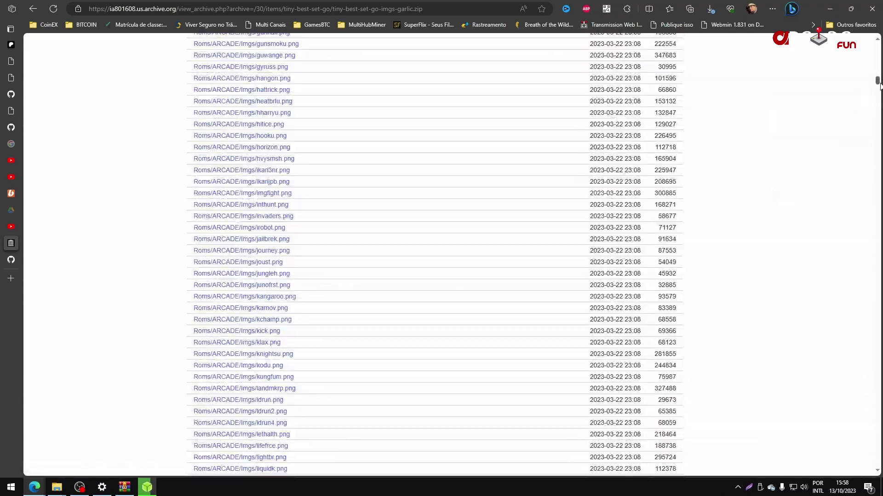
drag(876, 83, 838, 39)
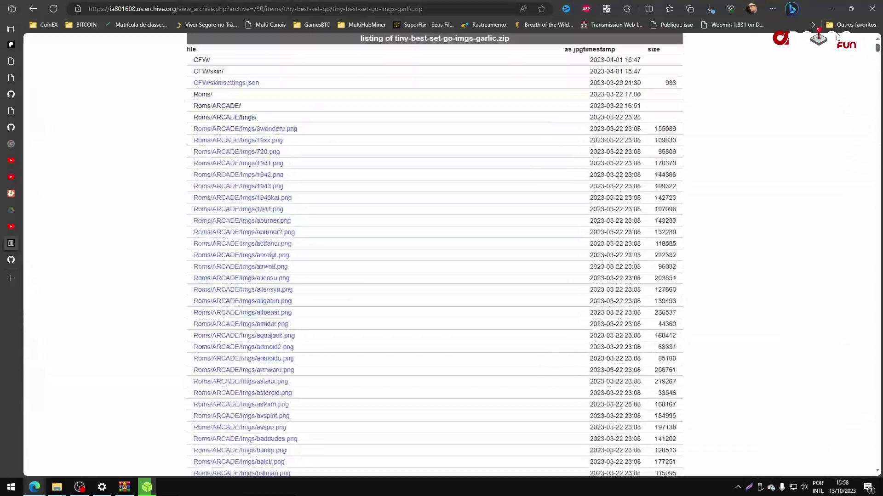
Go back to the Tiny Best Set: GO! file listing and highlight the expansion-64 games and garlic images entries
click(35, 8)
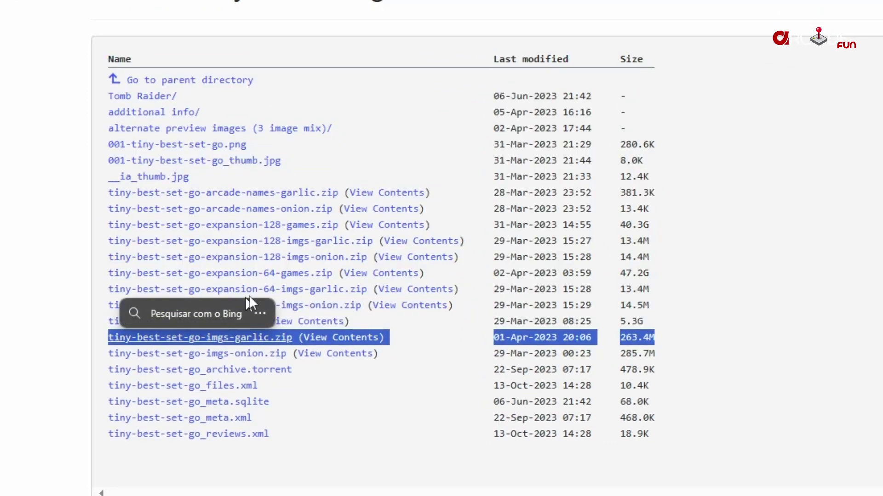
drag(651, 282, 236, 291)
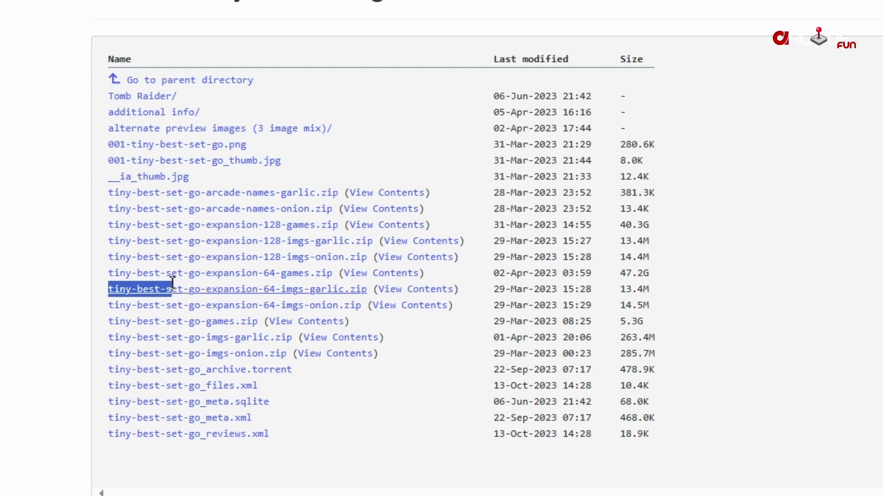
drag(173, 282, 112, 278)
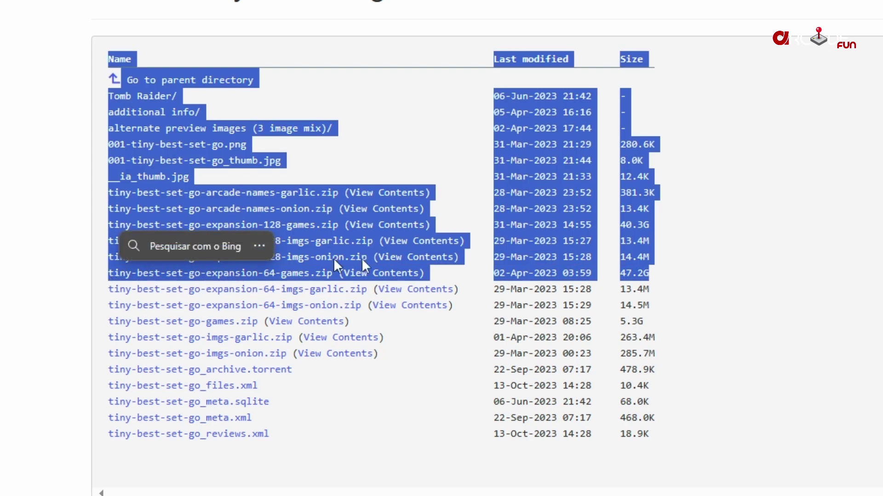
Try to save tiny-best-set-go-games.zip from the file listing into the PC Games > Roms folder
click(589, 286)
drag(653, 292, 170, 282)
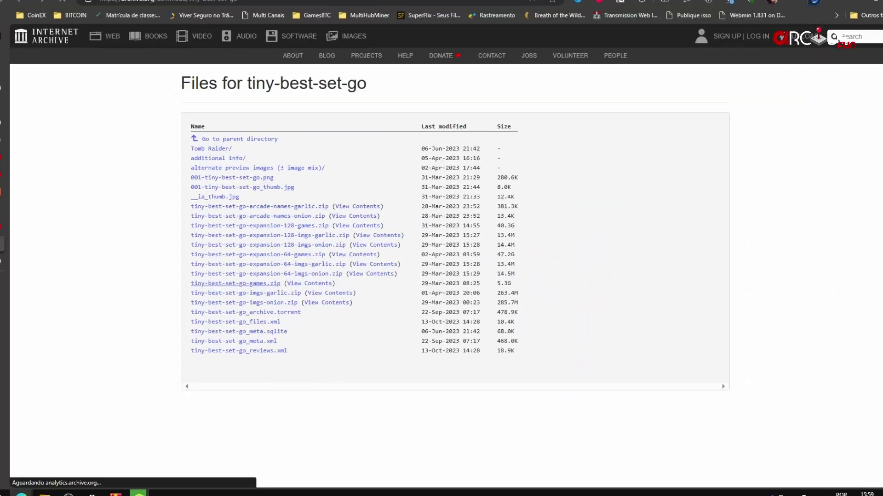
click(227, 322)
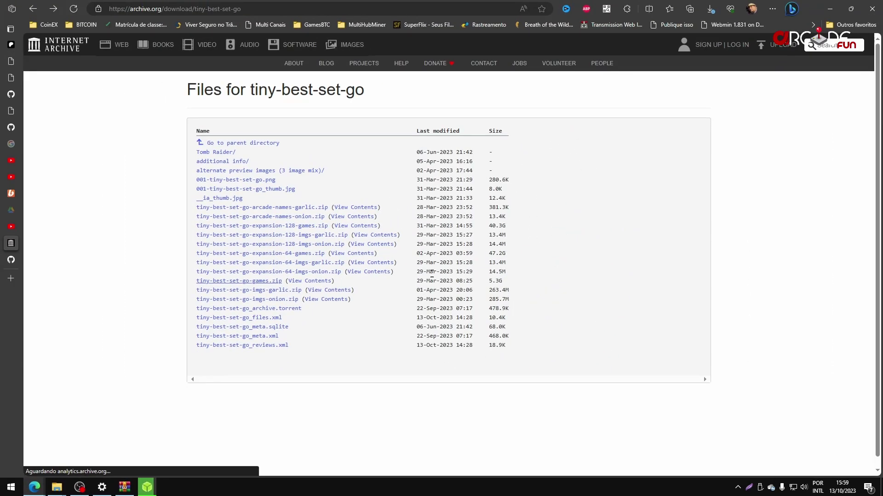
click(652, 57)
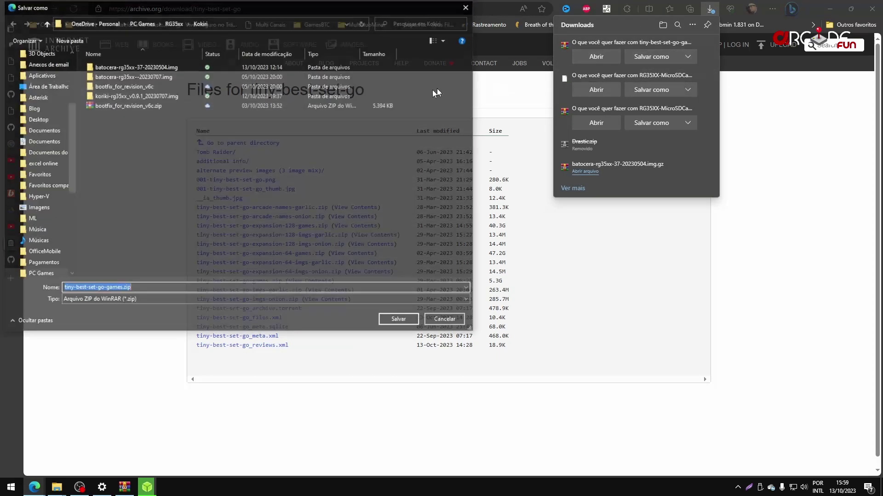
click(142, 23)
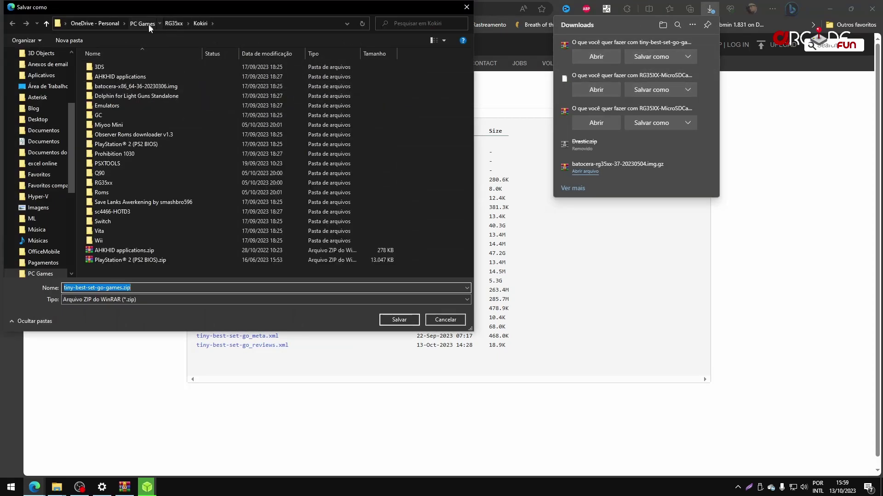
double_click(106, 193)
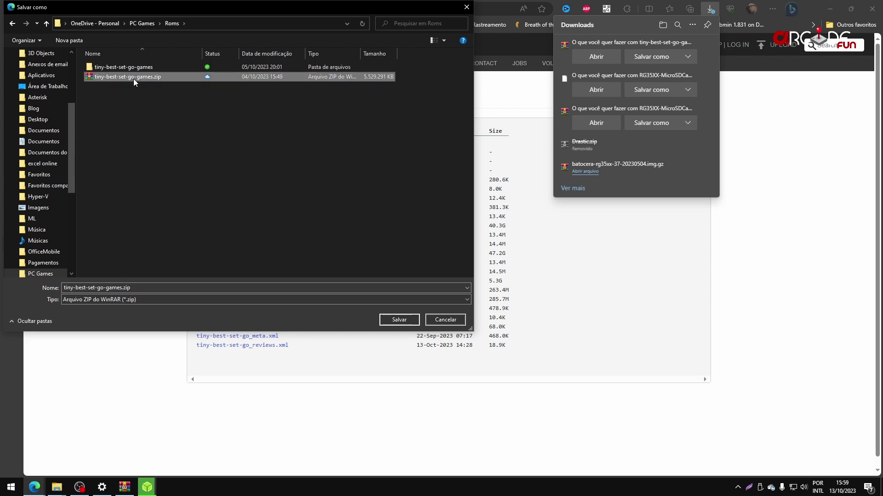
click(445, 320)
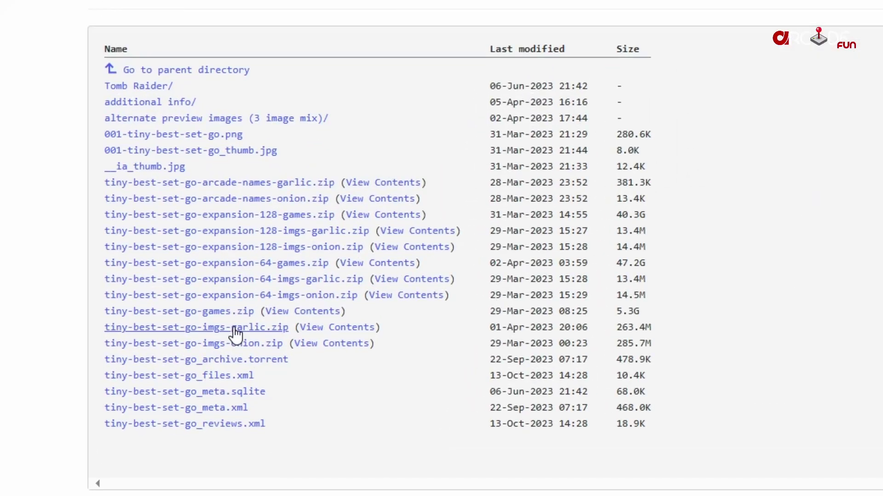
Download tiny-best-set-go-imgs-garlic.zip from the file listing into the PC Games > Roms folder
click(235, 328)
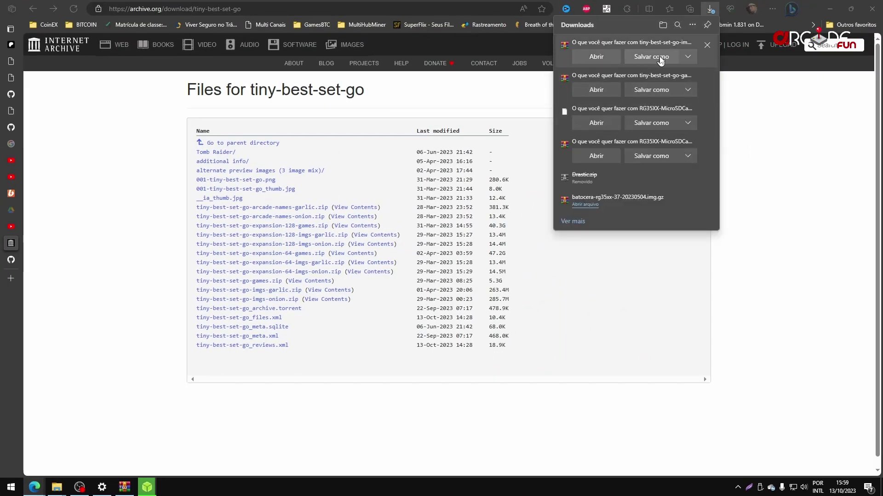
click(661, 57)
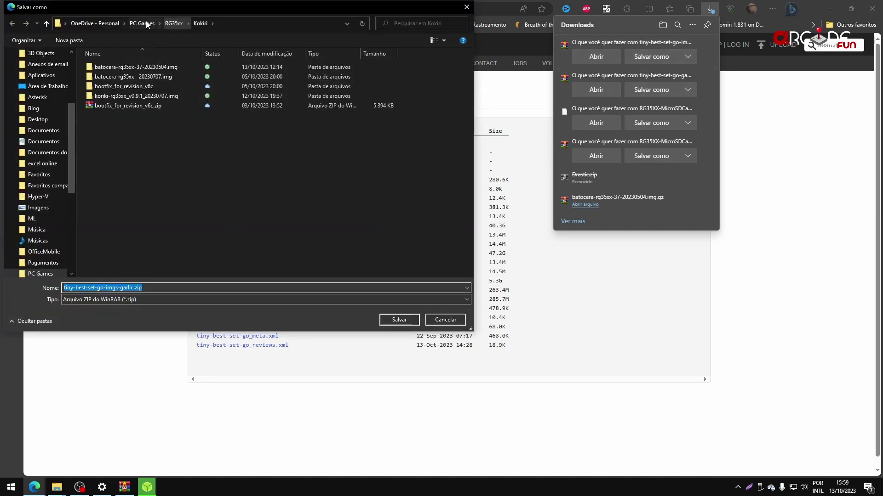
click(174, 26)
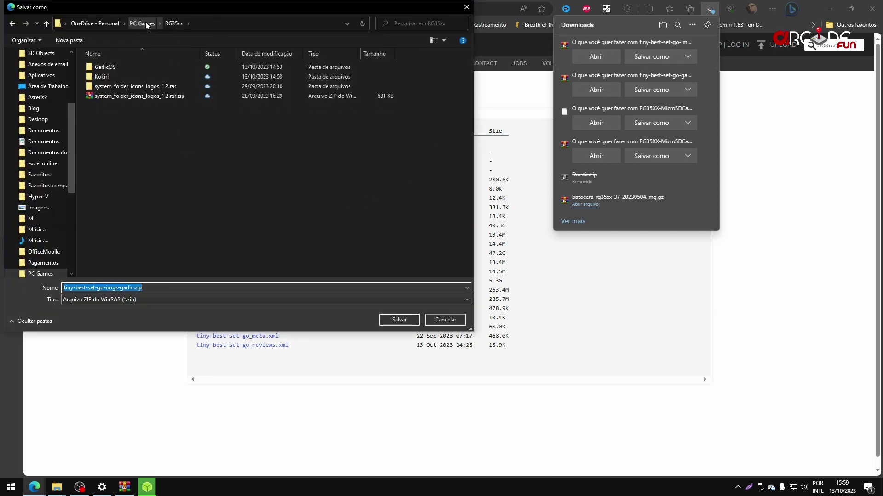
click(142, 24)
double_click(107, 192)
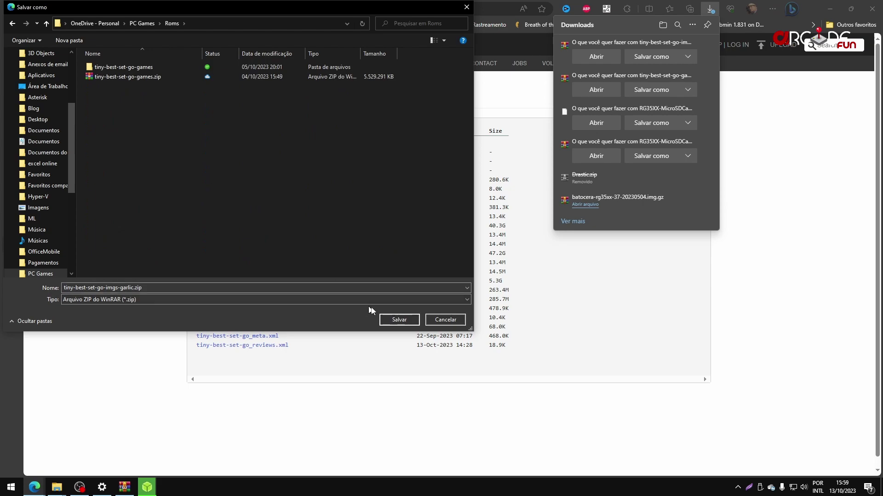
click(399, 320)
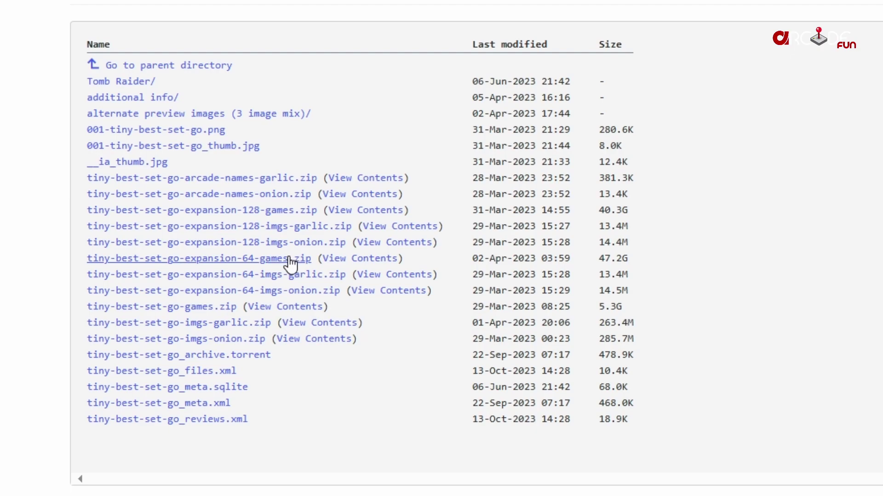
Download tiny-best-set-go-expansion-64-games.zip and tiny-best-set-go-expansion-64-imgs-garlic.zip into the same Roms folder
click(290, 259)
click(649, 56)
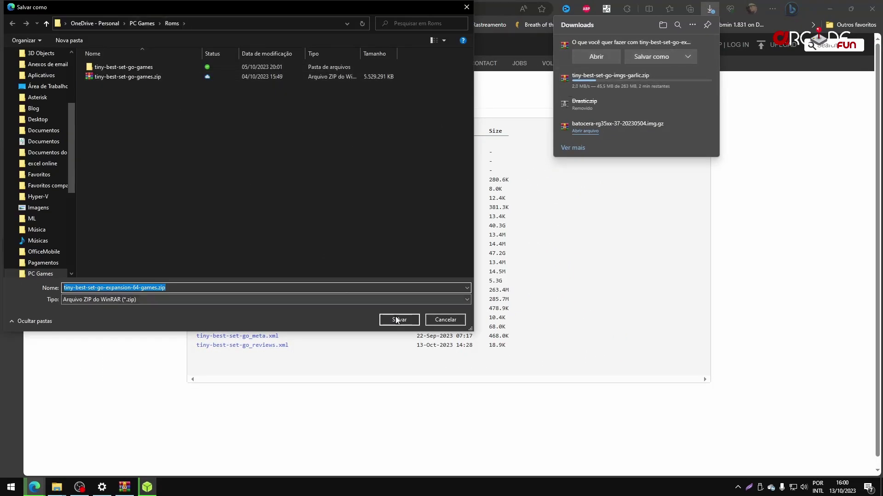
click(399, 320)
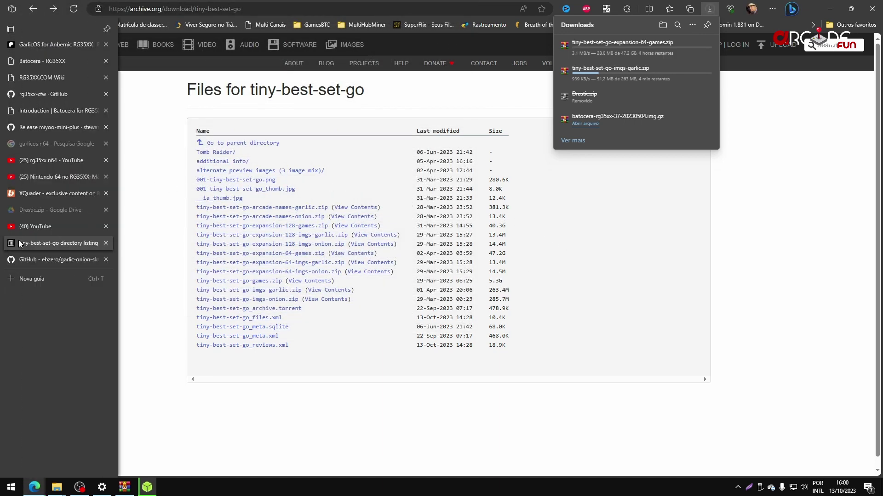
click(32, 9)
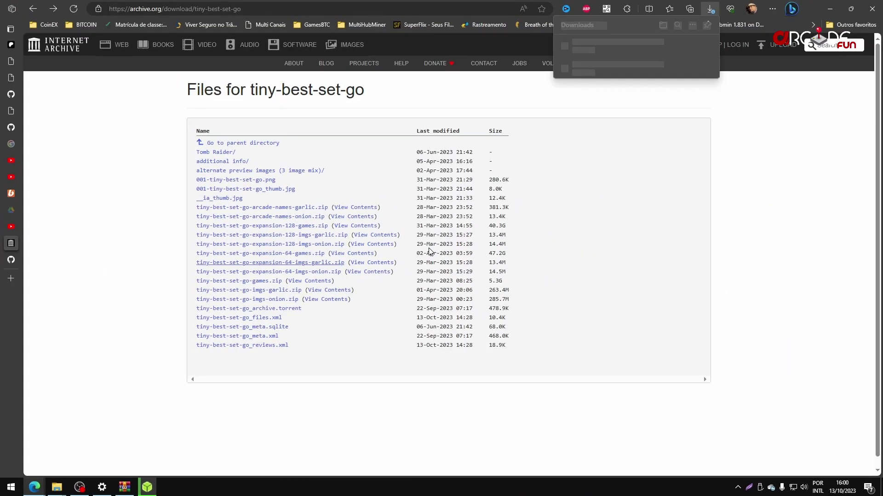
click(657, 59)
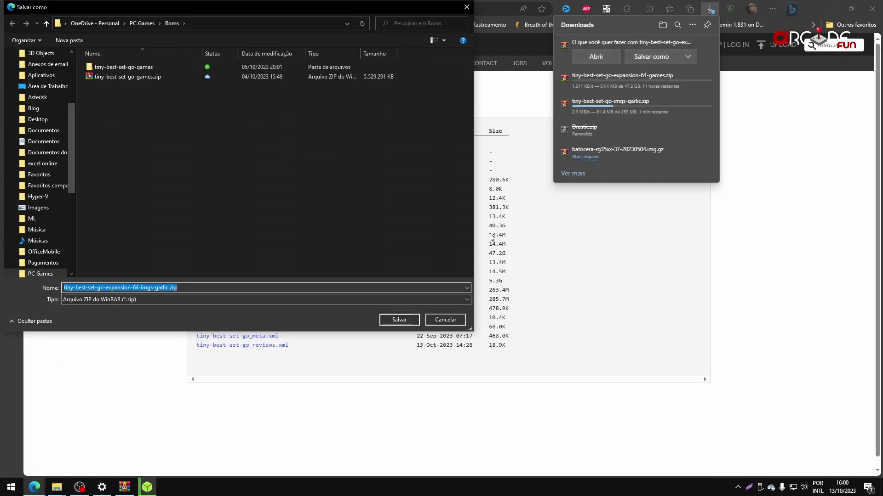
click(400, 321)
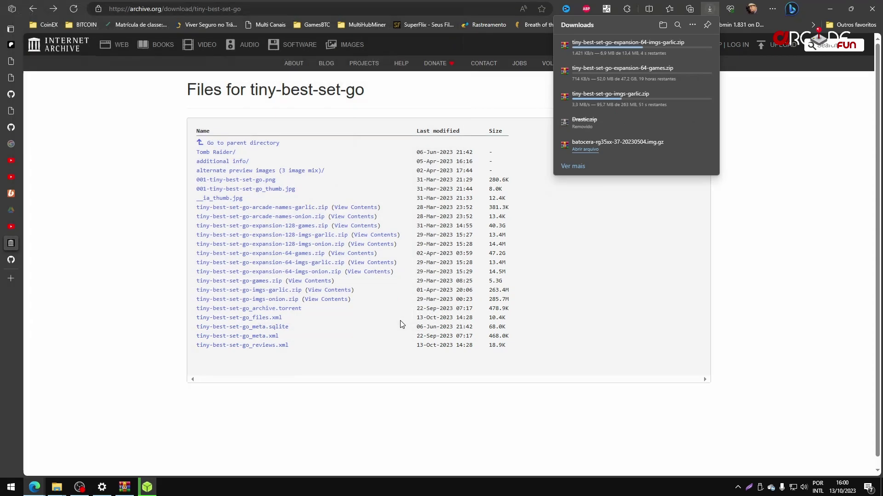
Return to the Tiny Best Set: GO! details page and look over its FAQ / Notes sections, highlighting the Onion Packages Required heading
click(33, 9)
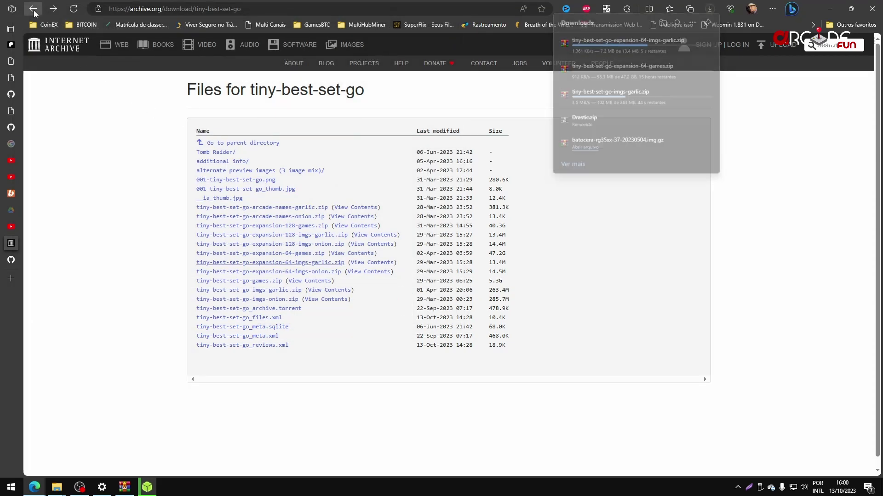
scroll(277, 278, down, 5)
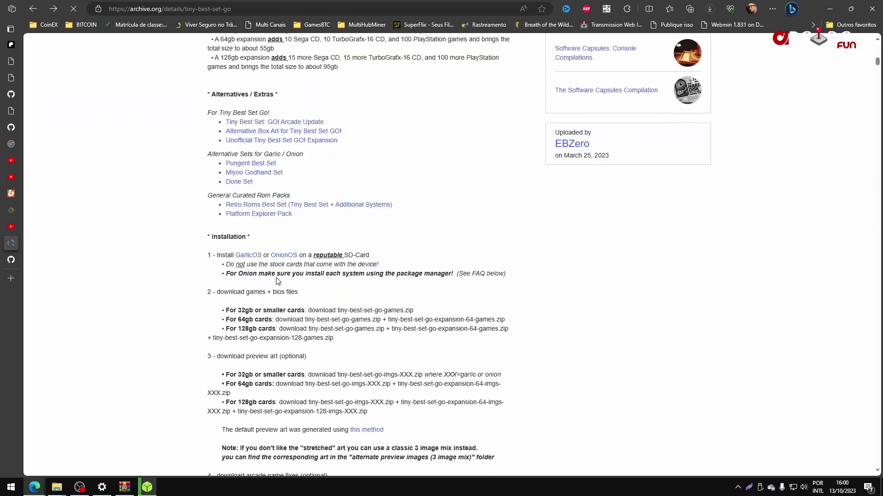
scroll(278, 278, down, 12)
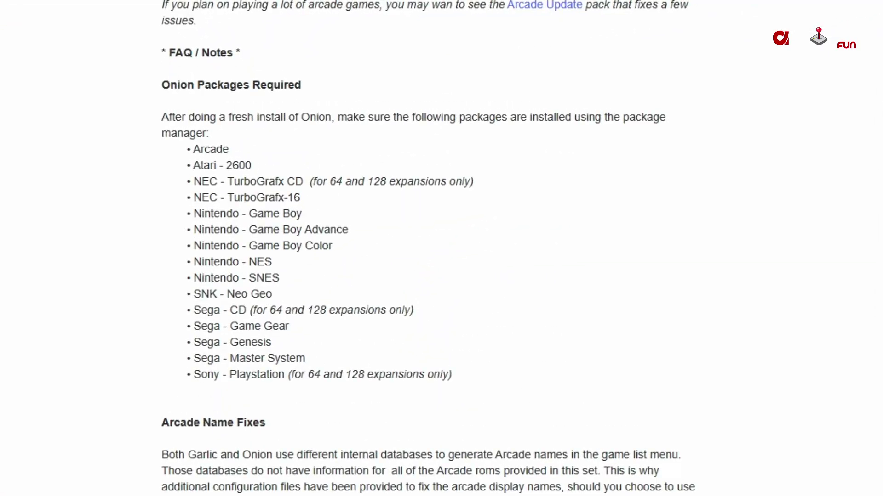
triple_click(174, 84)
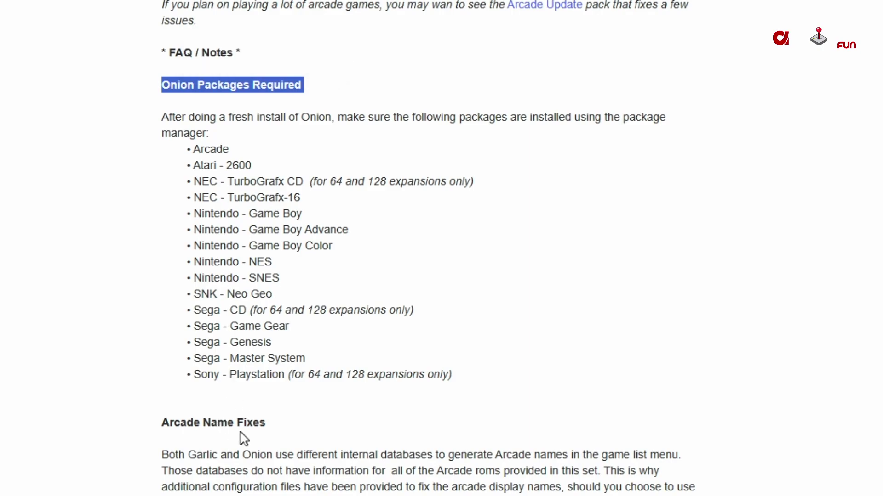
scroll(240, 428, down, 20)
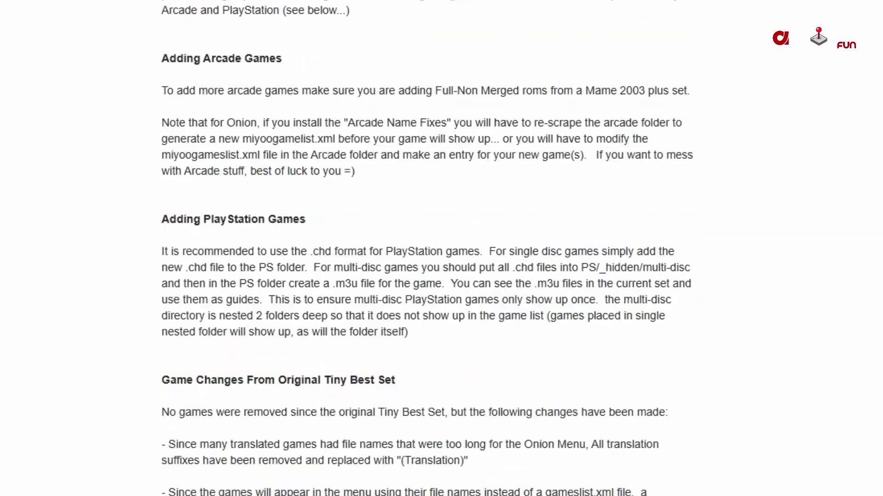
scroll(251, 439, down, 11)
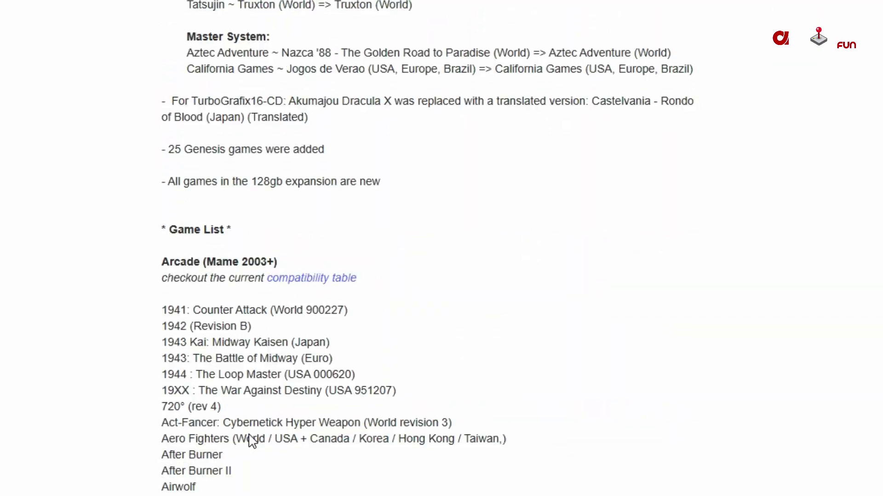
Look through the Game List system by system, from the Arcade (Mame 2003+) titles down to the PlayStation titles
scroll(220, 317, up, 5)
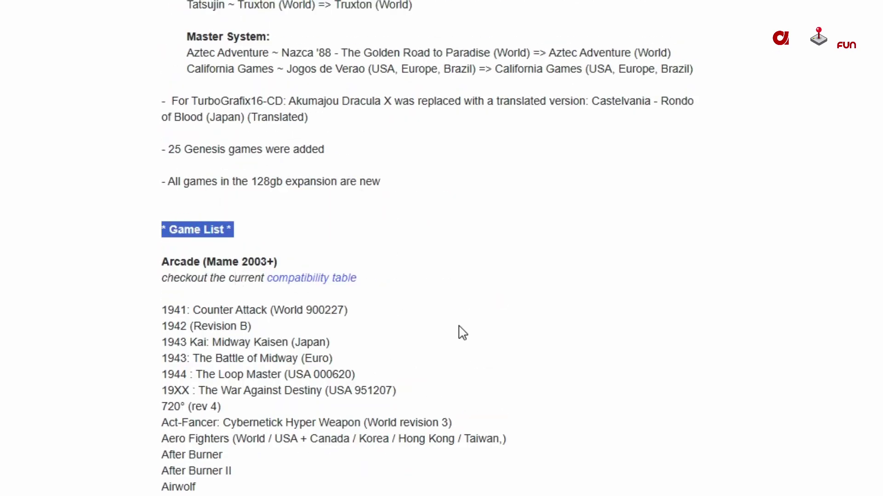
scroll(459, 328, down, 3)
scroll(459, 333, up, 6)
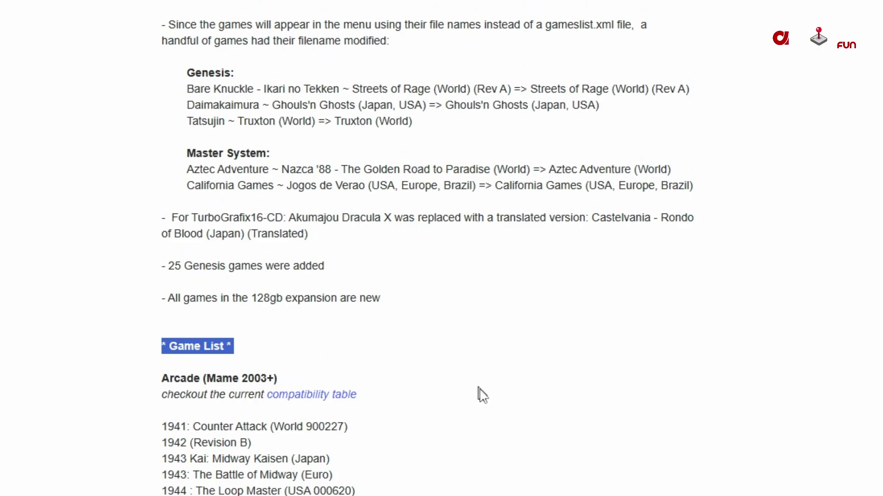
scroll(525, 479, up, 8)
scroll(526, 479, down, 15)
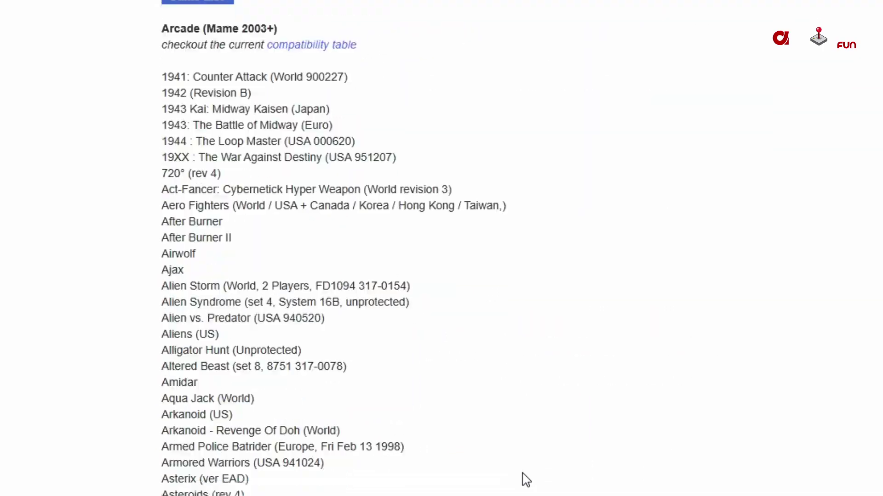
scroll(526, 478, down, 20)
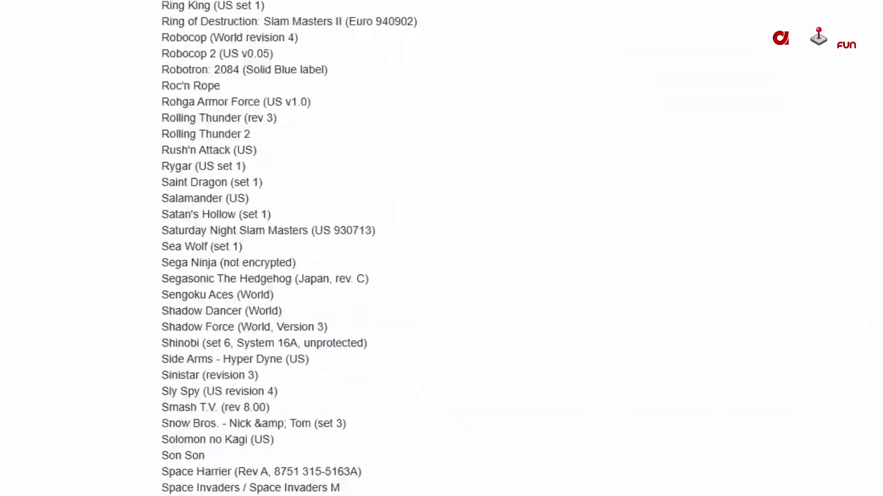
scroll(266, 248, down, 1)
scroll(267, 248, down, 20)
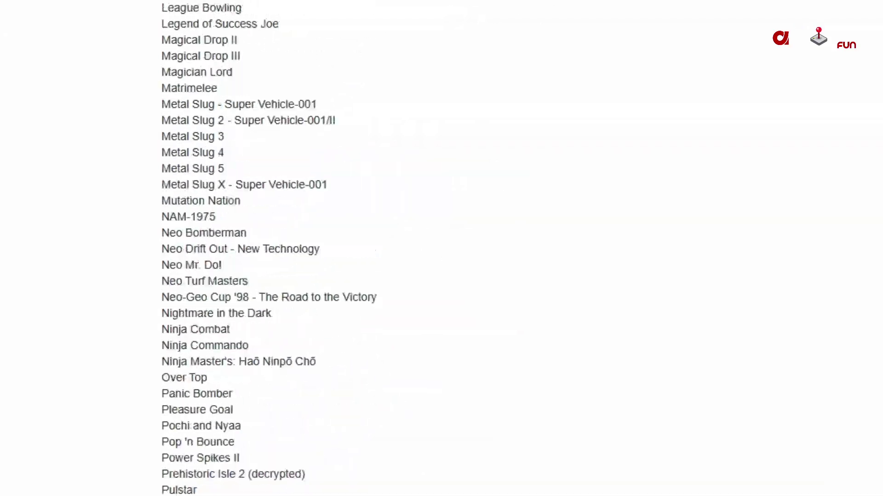
scroll(267, 249, up, 20)
scroll(267, 248, down, 20)
scroll(267, 248, down, 20)
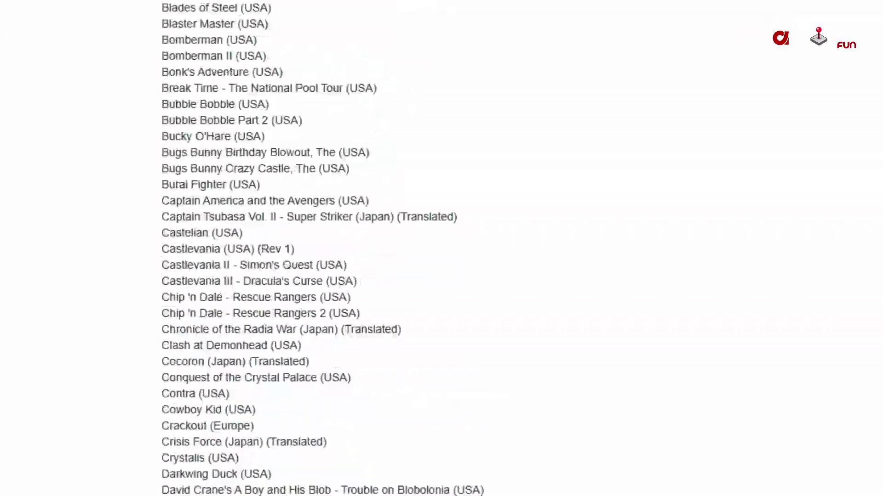
scroll(267, 249, down, 20)
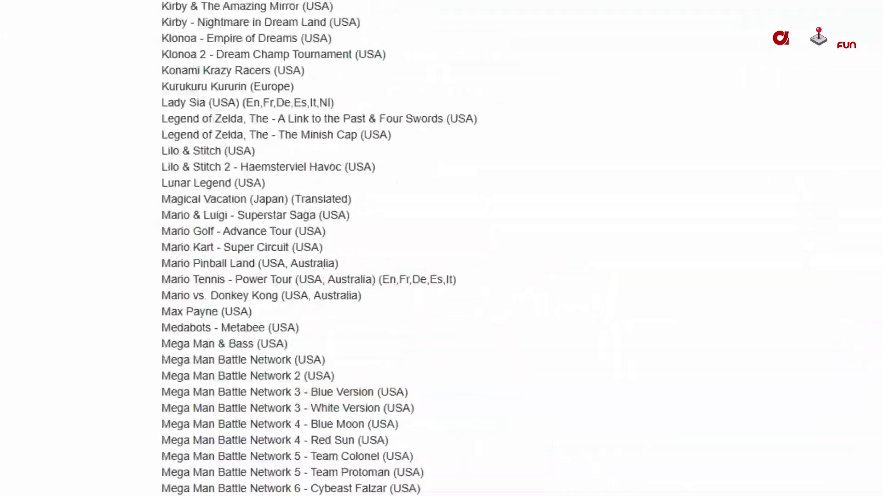
scroll(267, 248, down, 20)
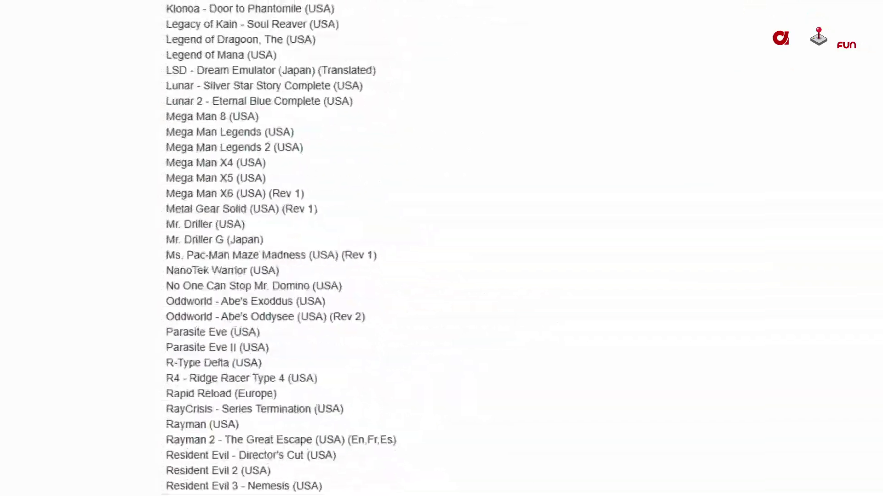
Find the Tiny Best Set GO! - 64 additions in the game list, highlighting their heading and Castlevania - Rondo of Blood under TurboGrafx-CD
scroll(267, 248, up, 20)
scroll(841, 417, down, 10)
scroll(841, 417, down, 20)
scroll(848, 448, up, 15)
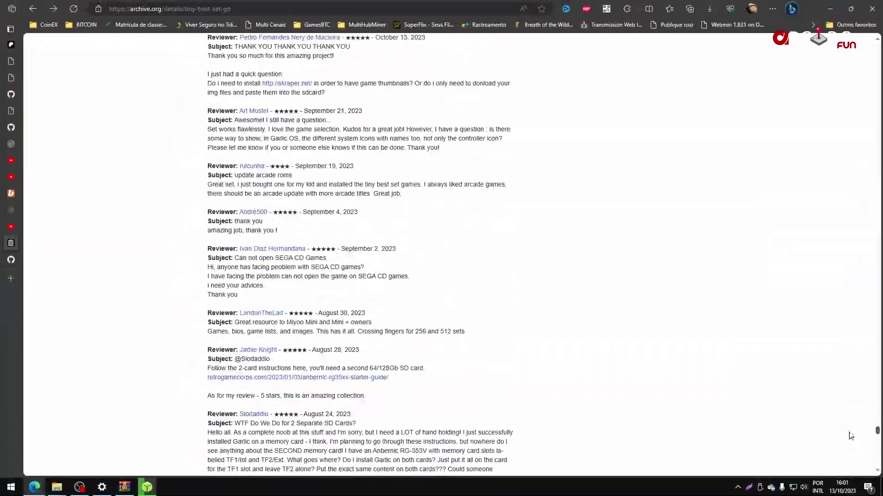
scroll(853, 428, up, 20)
scroll(853, 368, down, 10)
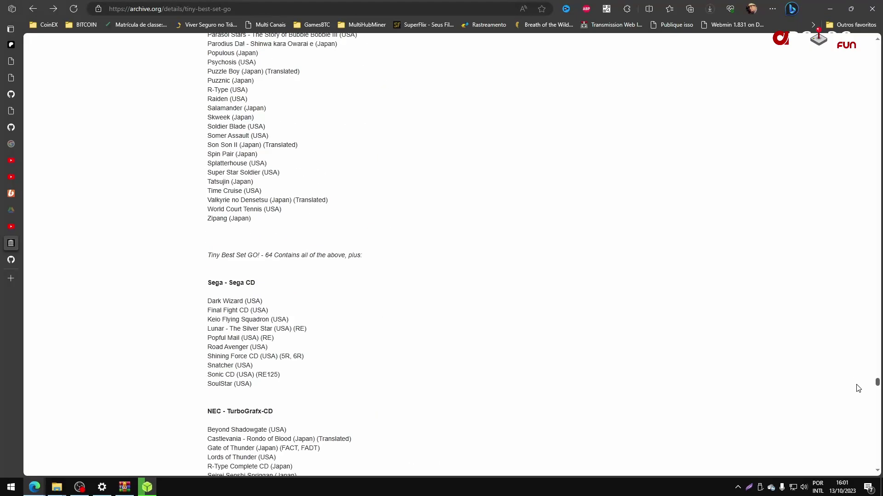
triple_click(276, 256)
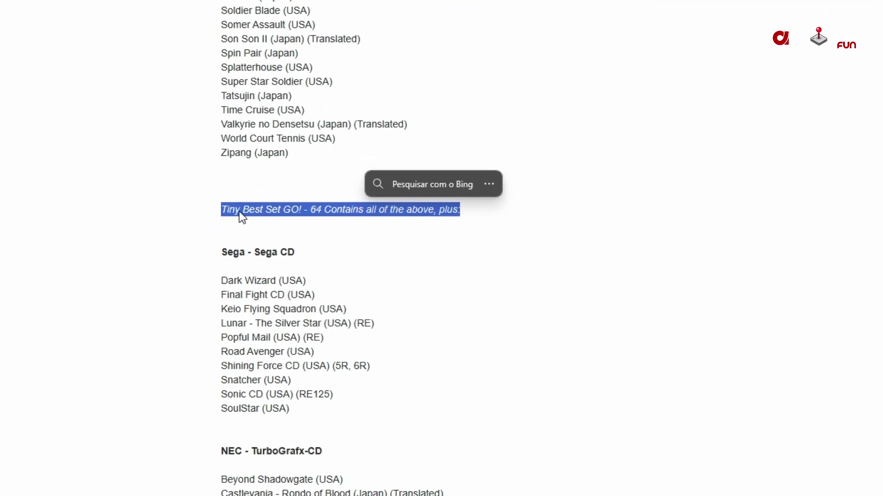
scroll(278, 255, down, 7)
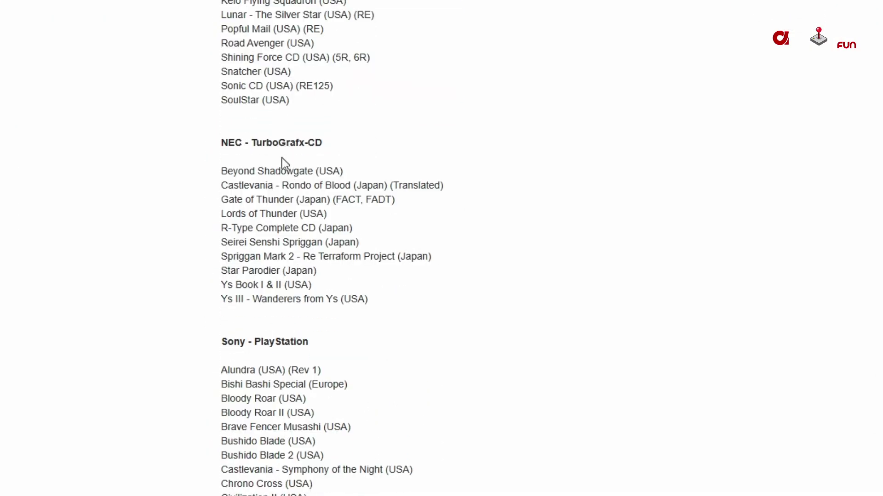
triple_click(286, 177)
triple_click(299, 187)
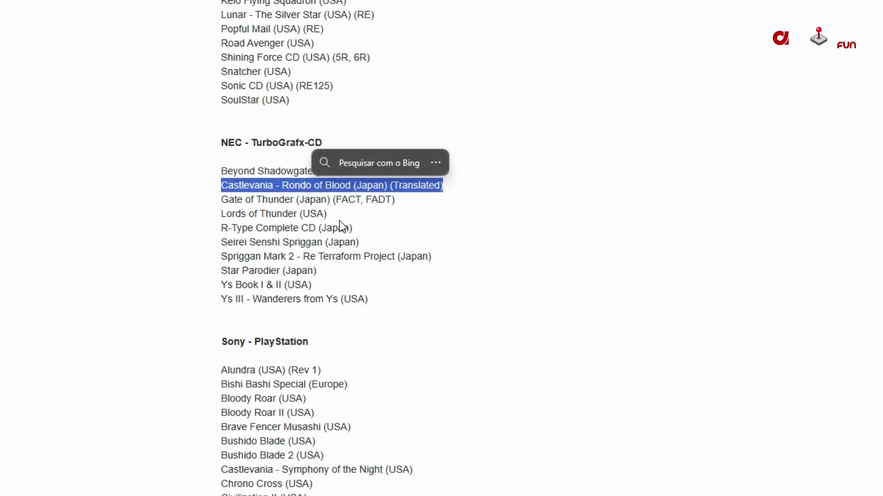
Look through the remaining PlayStation titles and the Tiny Best Set GO! - 128 additions for Sega CD, TurboGrafx-CD and PlayStation
scroll(294, 251, down, 2)
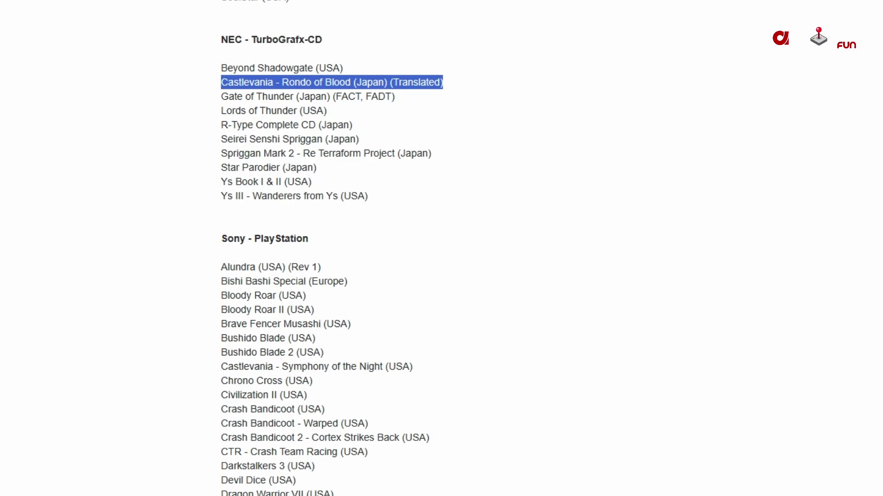
scroll(340, 293, down, 2)
scroll(313, 250, down, 20)
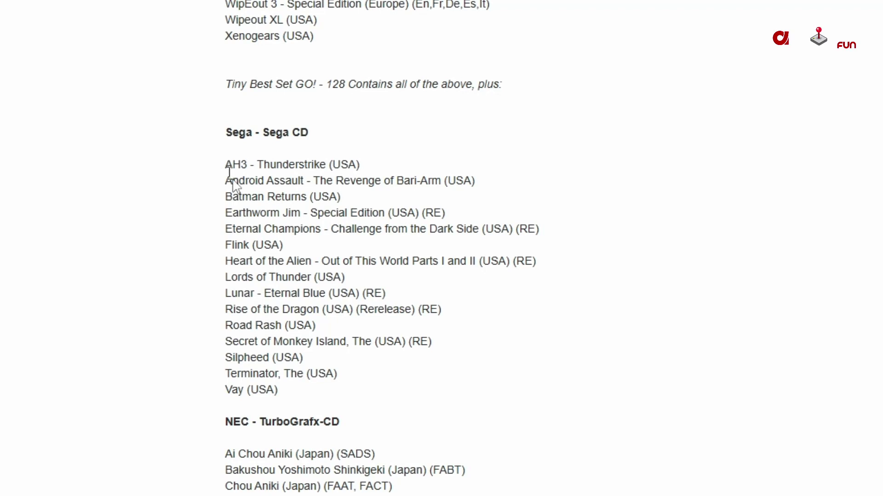
scroll(233, 181, down, 7)
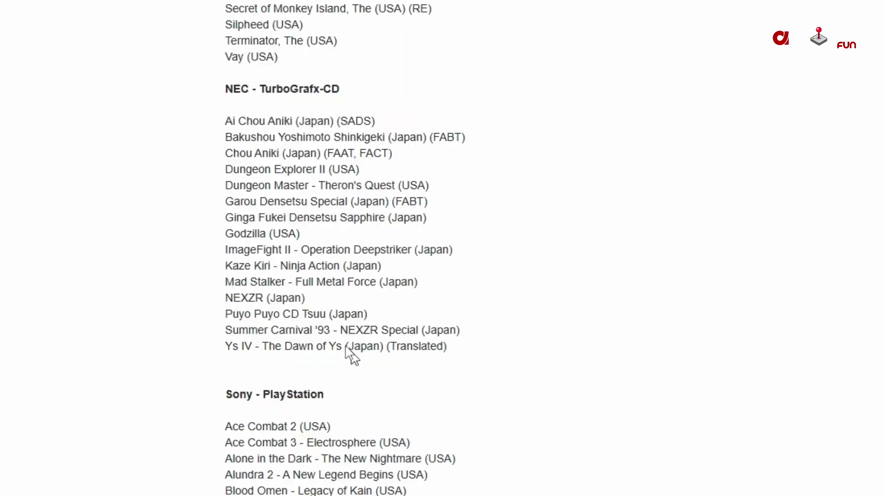
scroll(218, 428, down, 7)
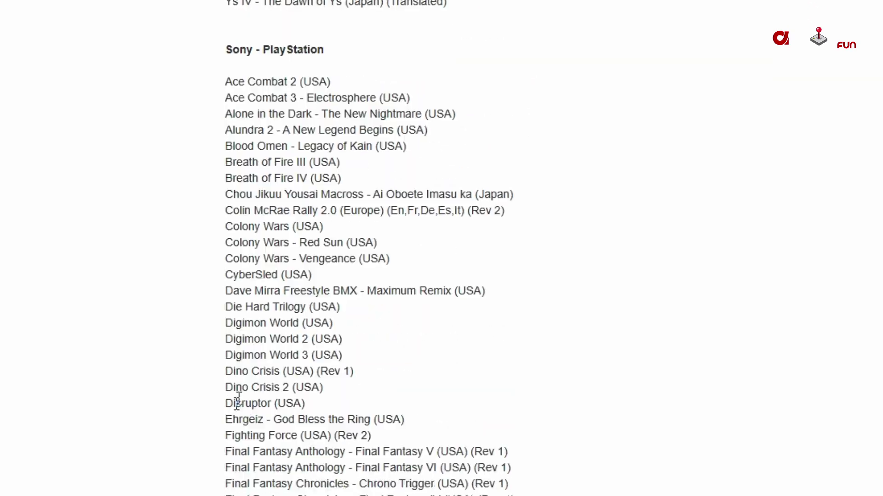
scroll(265, 158, down, 20)
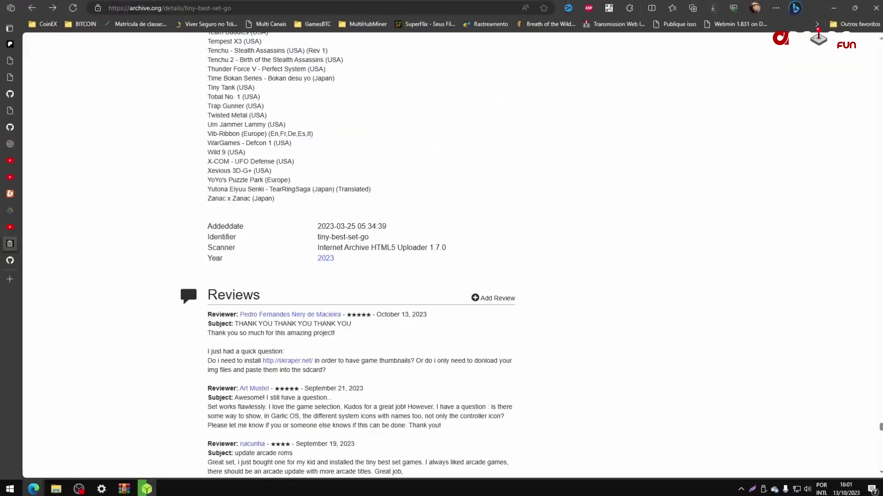
scroll(359, 253, up, 6)
scroll(170, 380, up, 15)
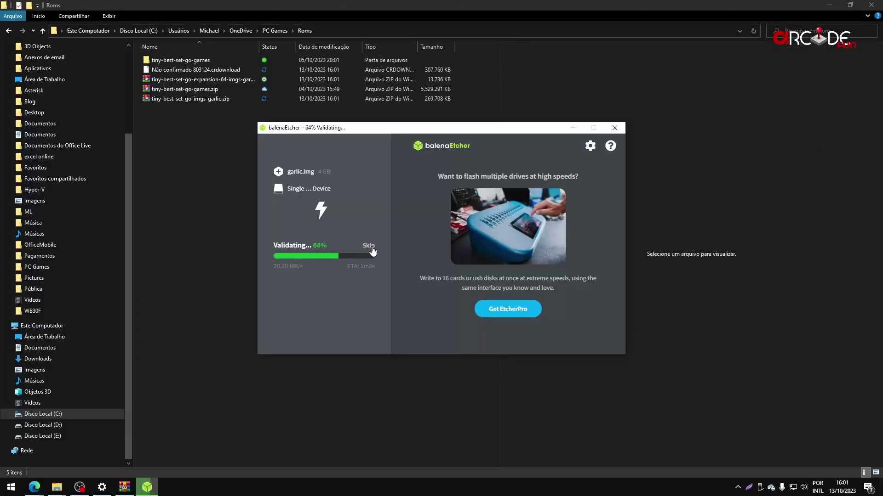
Skip balenaEtcher's validation of the flashed garlic.img and close the program
click(371, 246)
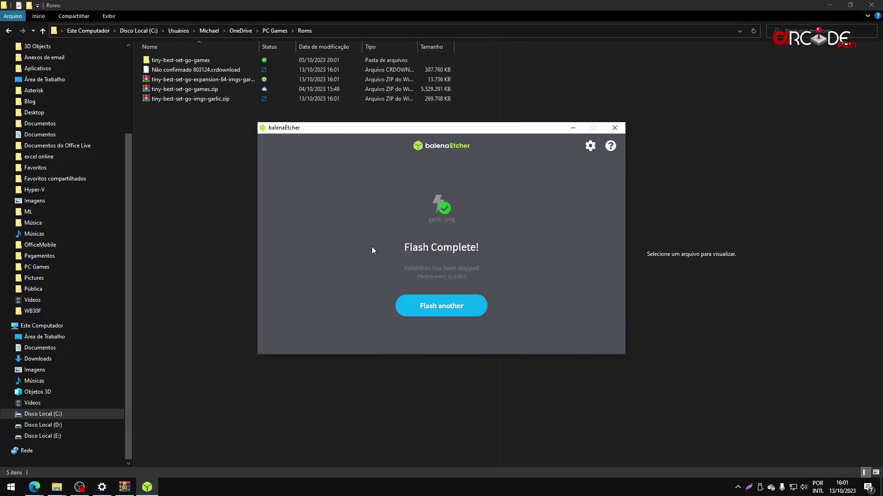
click(608, 130)
Check the ejectable devices and the drives listed under Este Computador, refreshing the view
click(761, 487)
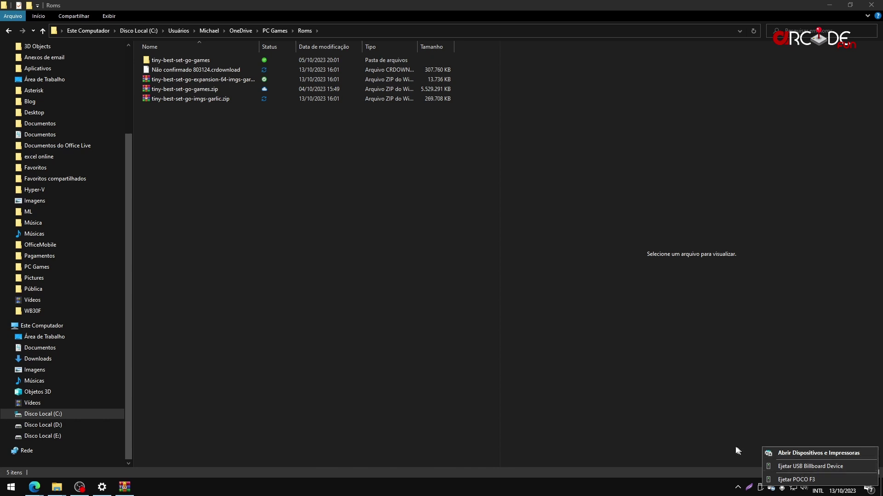
click(668, 424)
click(49, 329)
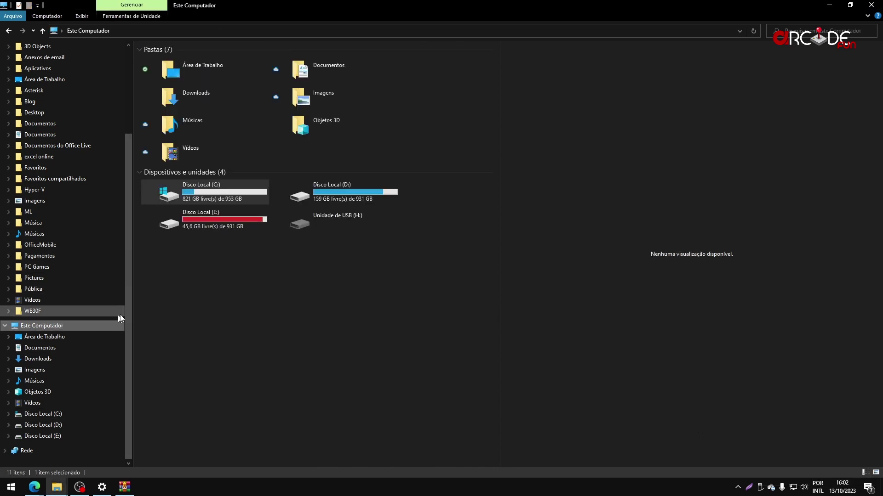
right_click(253, 294)
click(279, 332)
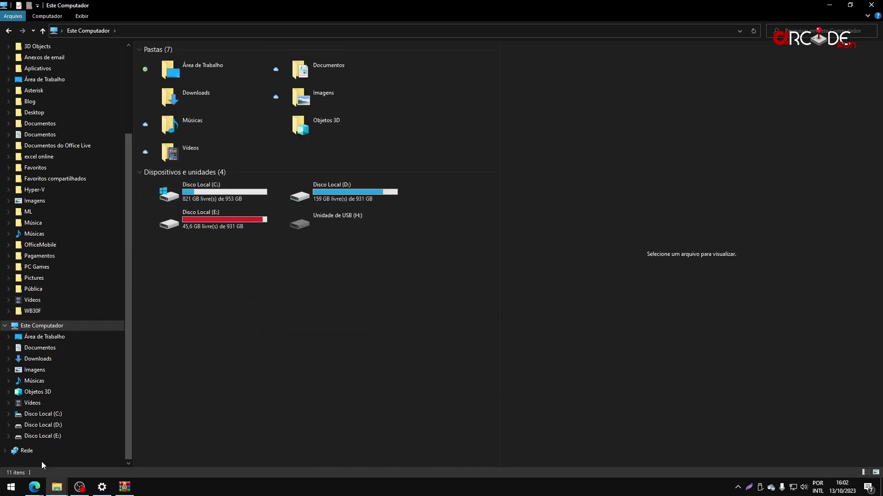
Open Windows Disk Management and examine the FAT32 partition and the unallocated space on Disco 4, the removable card
right_click(18, 490)
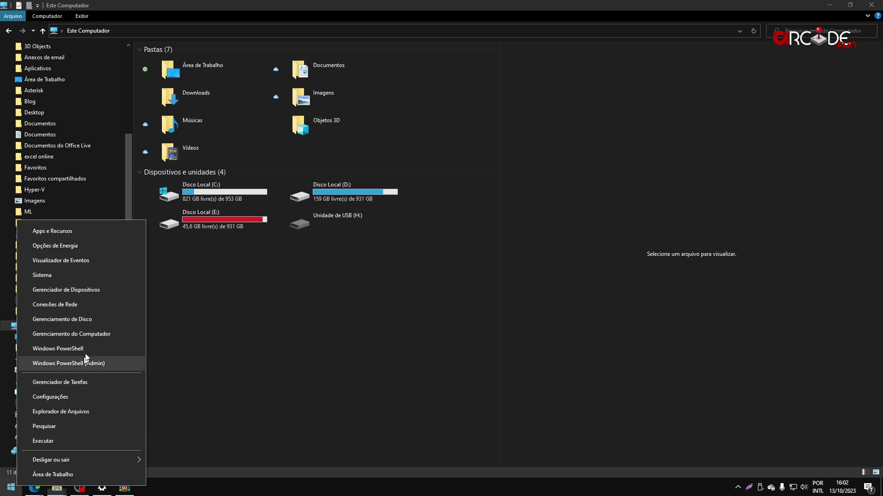
click(102, 319)
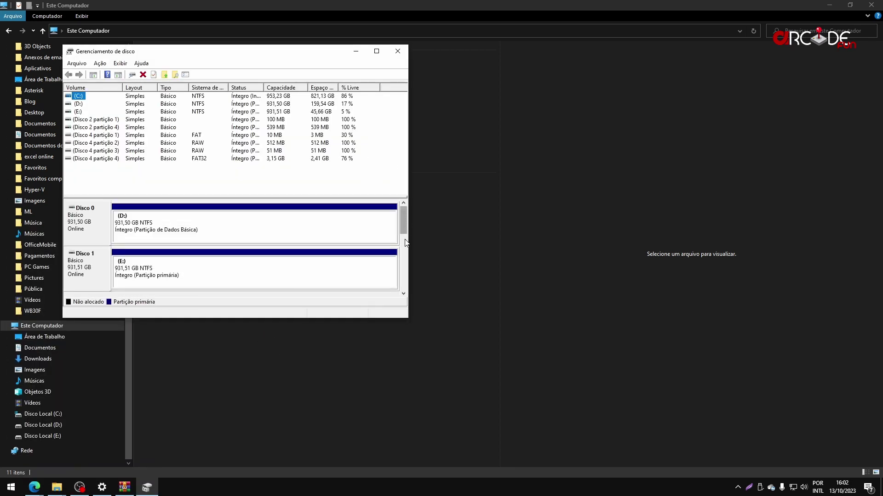
scroll(404, 243, down, 4)
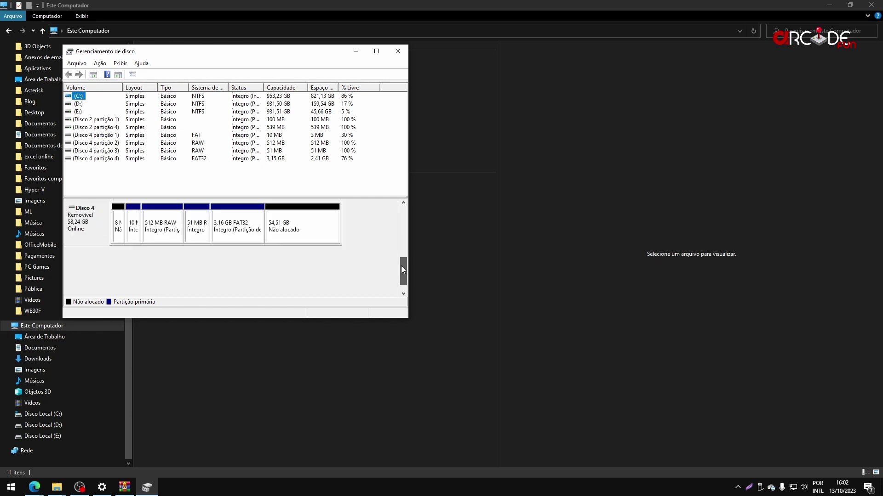
click(299, 232)
click(235, 233)
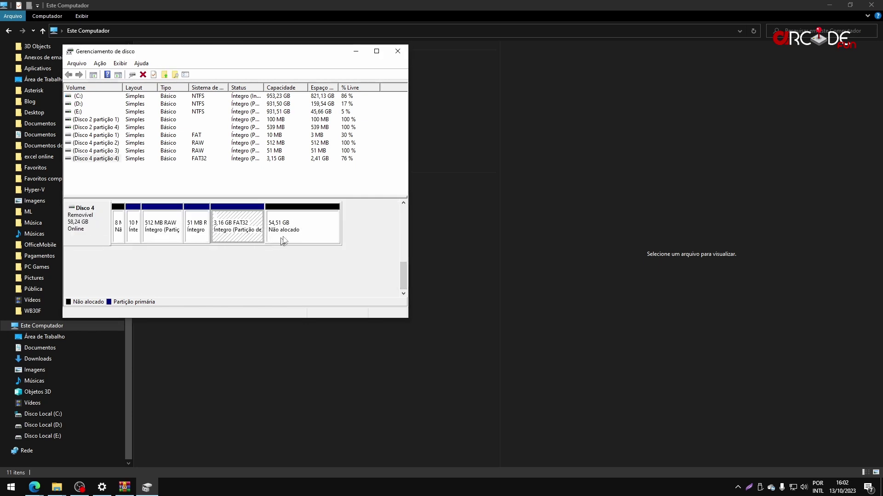
click(284, 241)
click(226, 236)
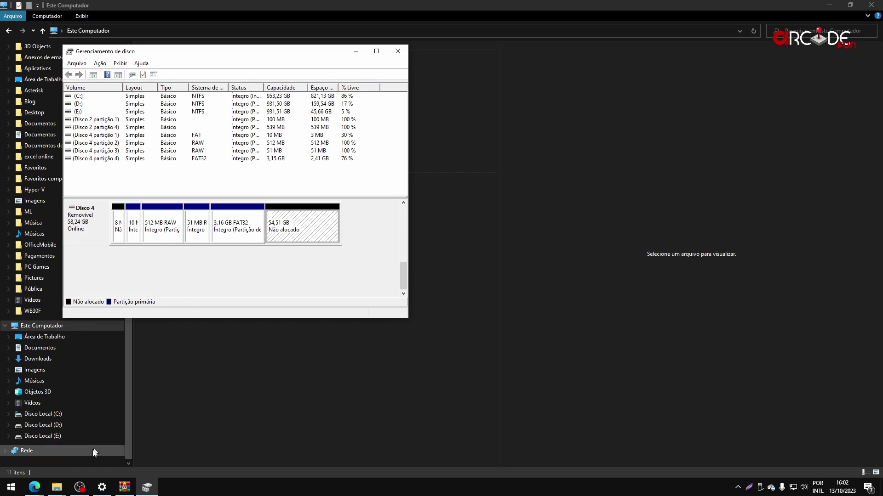
Switch to Edge, search in a new tab for minitool partition wizard free and open the Best Free Partition Manager for Windows result
mouse_move(34, 487)
click(64, 452)
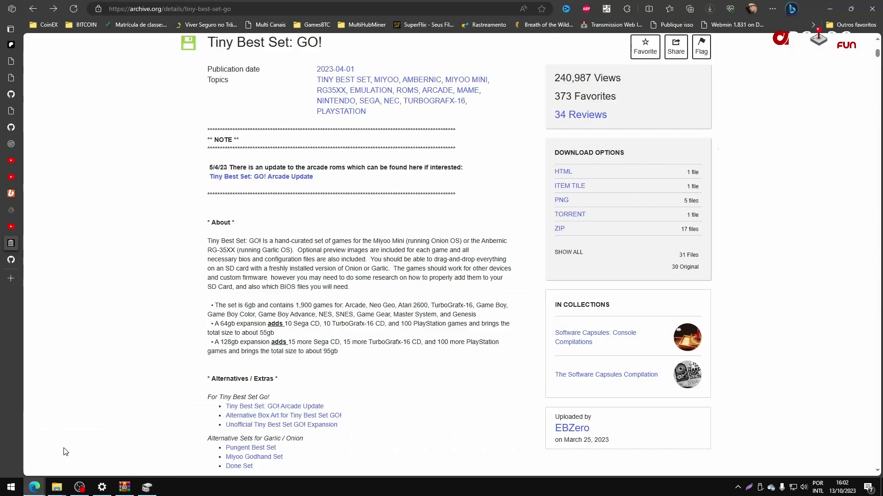
click(11, 278)
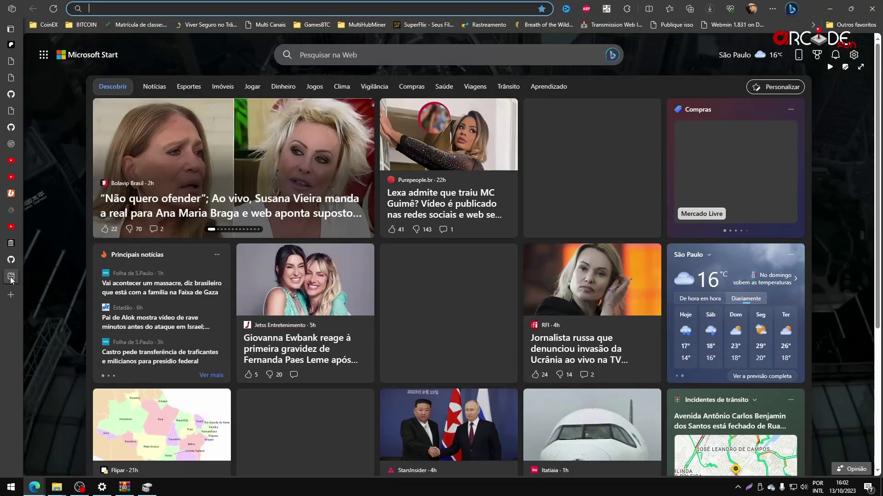
text(mini)
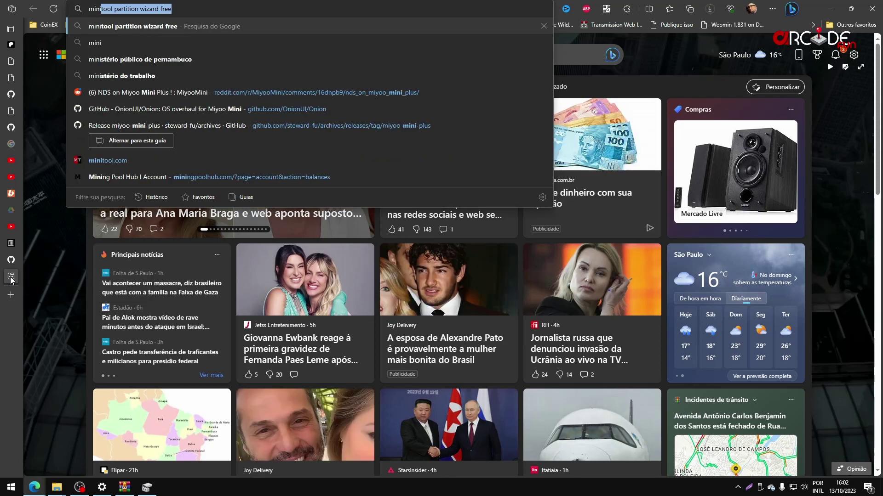
key(Return)
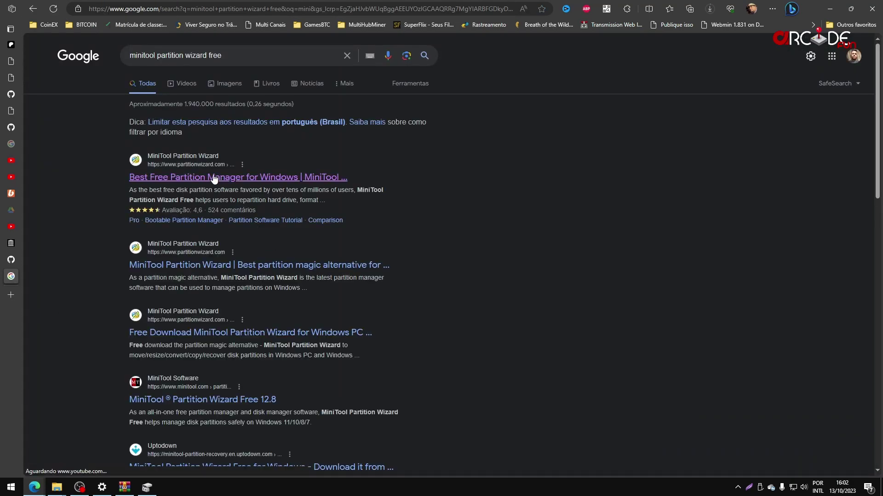
click(213, 176)
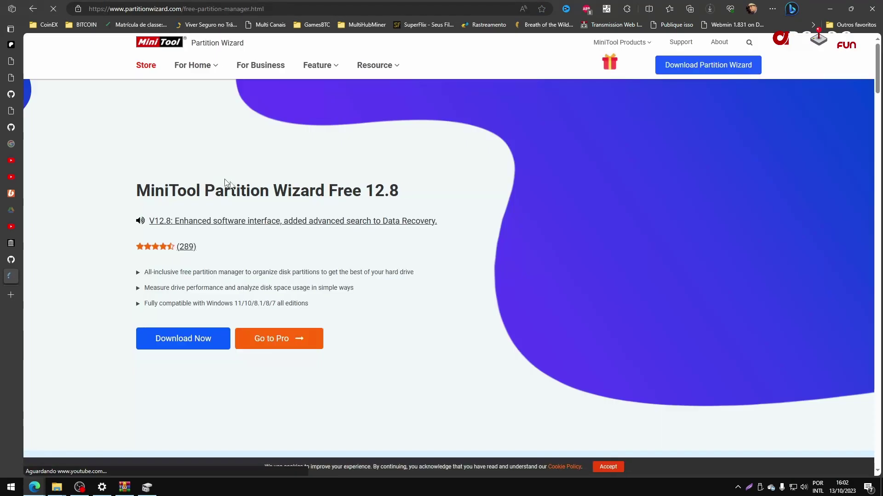
Start the download of MiniTool Partition Wizard Free 12.8 and look over the feature comparison on its thank-you page
click(181, 340)
scroll(384, 256, down, 8)
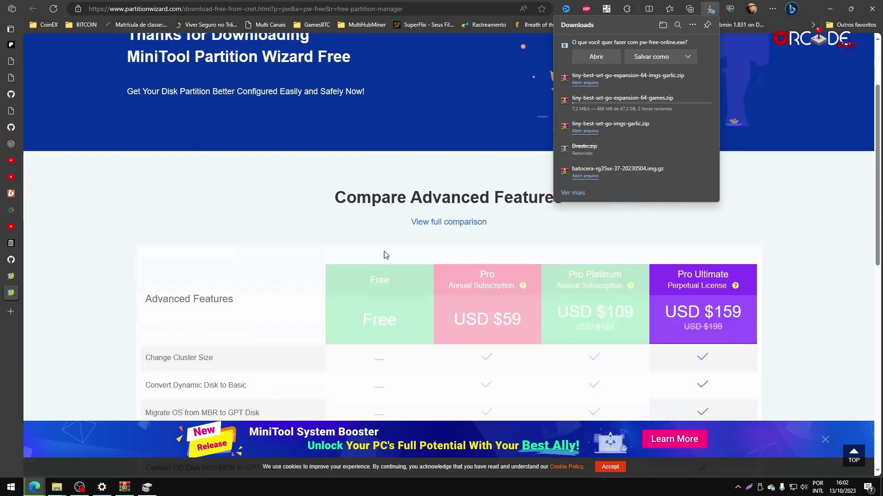
scroll(387, 124, up, 4)
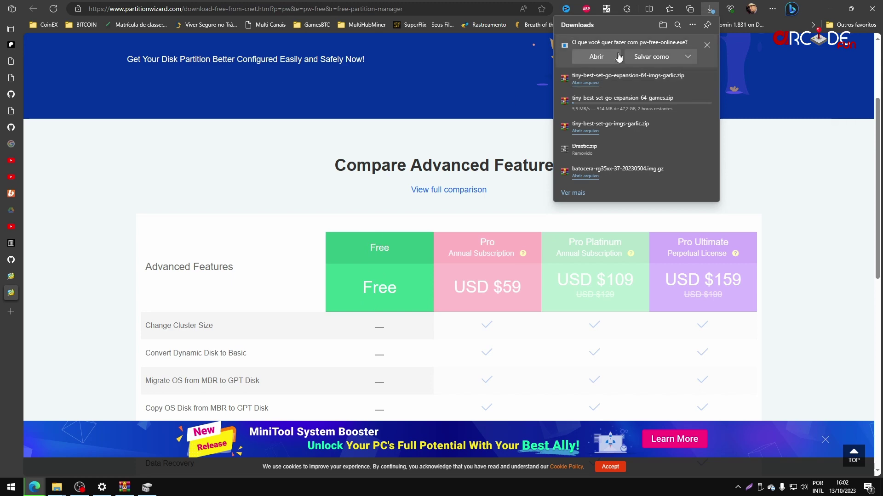
click(651, 57)
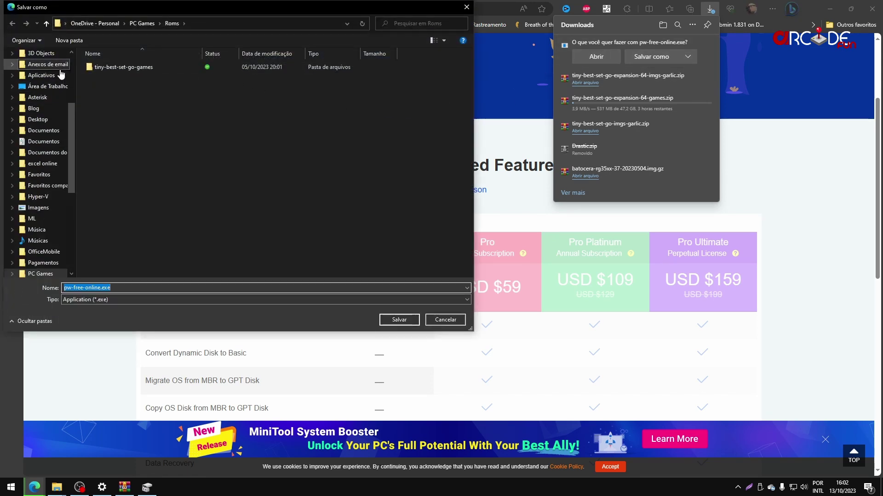
scroll(59, 87, up, 1)
click(124, 178)
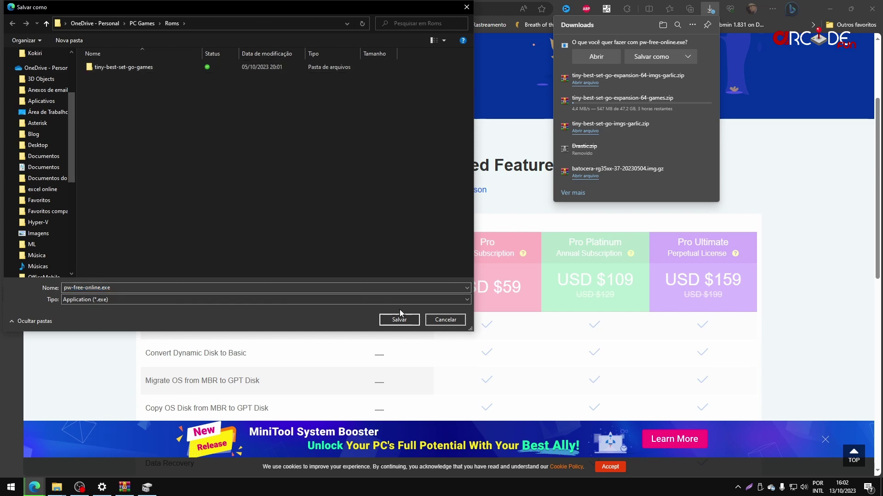
click(445, 320)
Run pw-free-online.exe, answer its prompt about the previous installation and launch MiniTool Partition Wizard
click(595, 56)
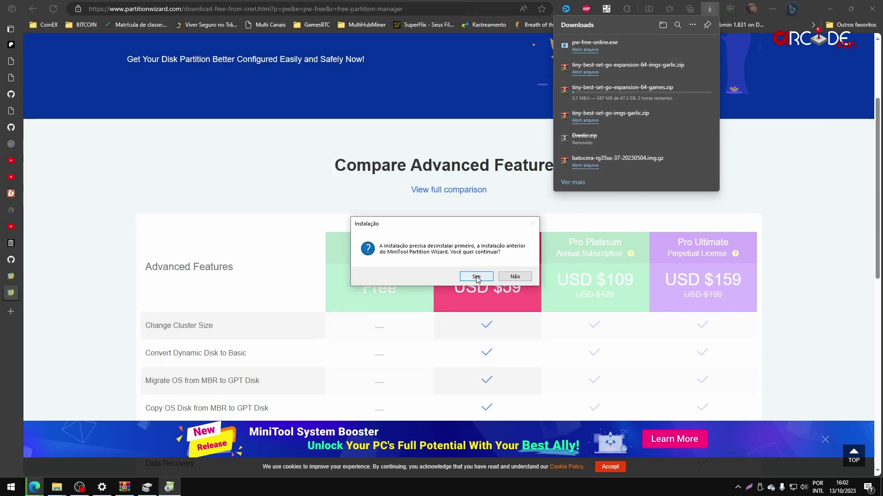
click(476, 277)
key(super)
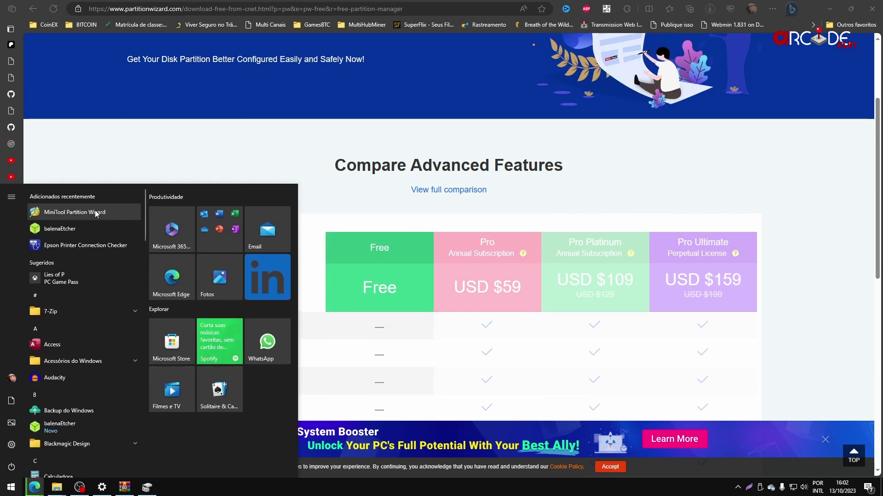
click(66, 213)
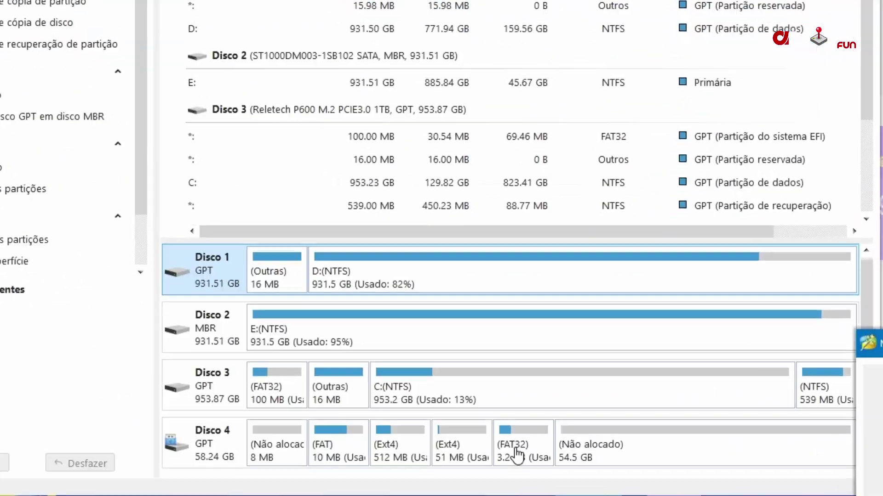
Extend the FAT32 partition on Disco 4 to 57.67 GB, taking all 54.51 GB of the unallocated space
click(519, 428)
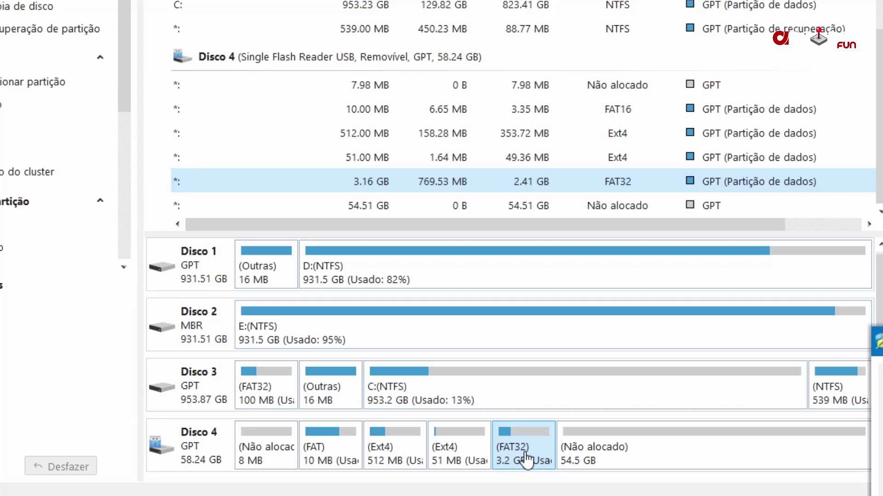
right_click(524, 452)
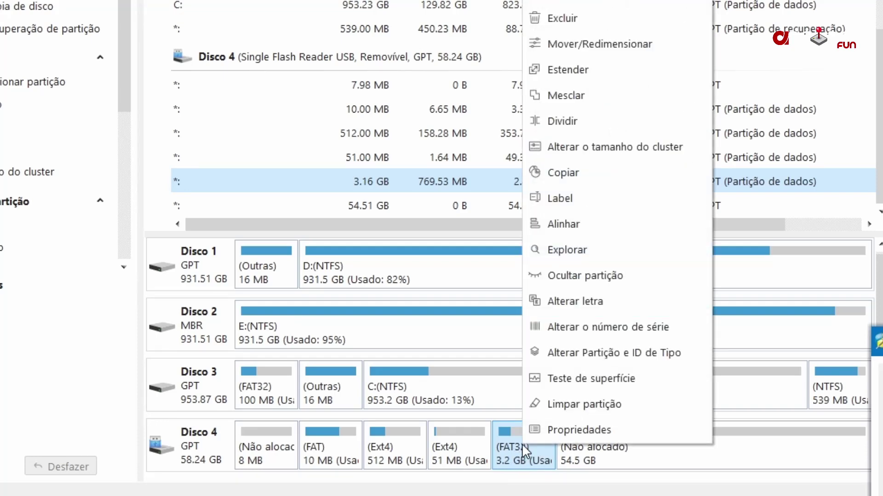
click(588, 73)
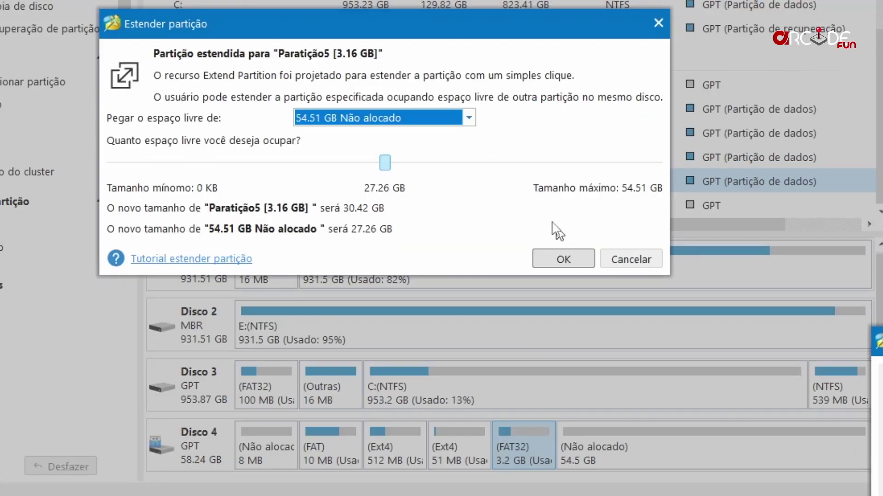
drag(384, 164, 398, 166)
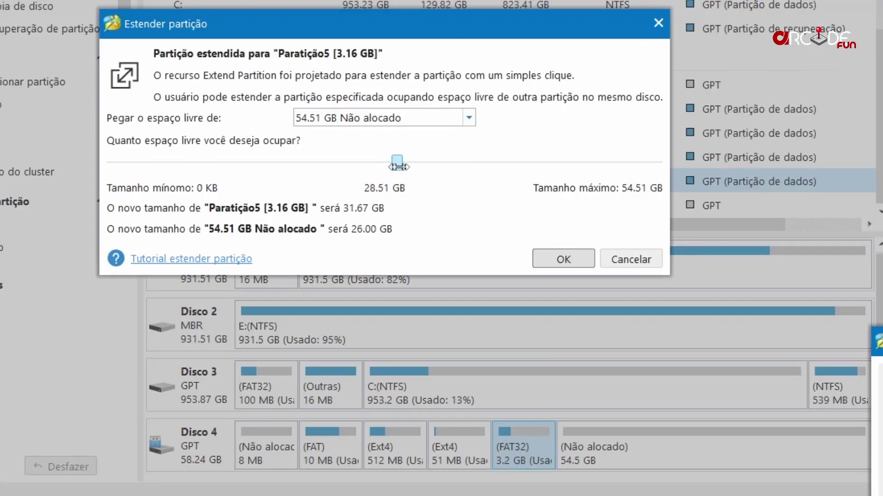
click(564, 259)
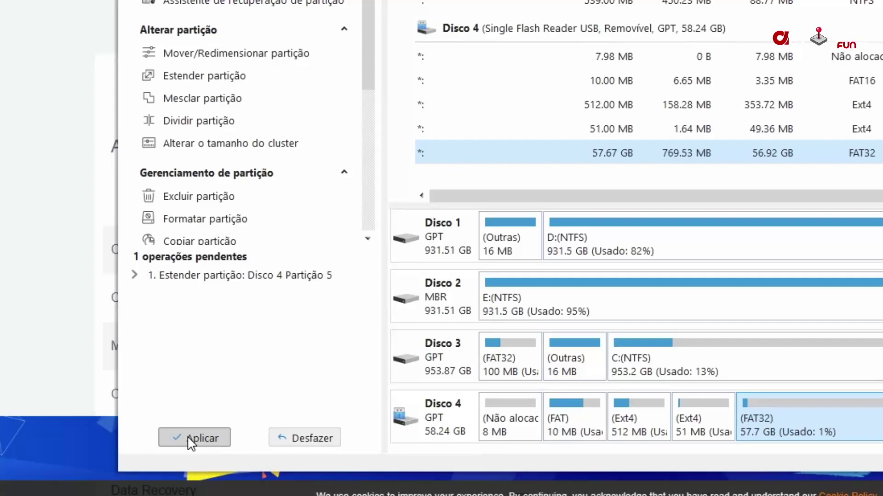
Apply the pending partition extension on Disco 4 and close the completion message
click(188, 436)
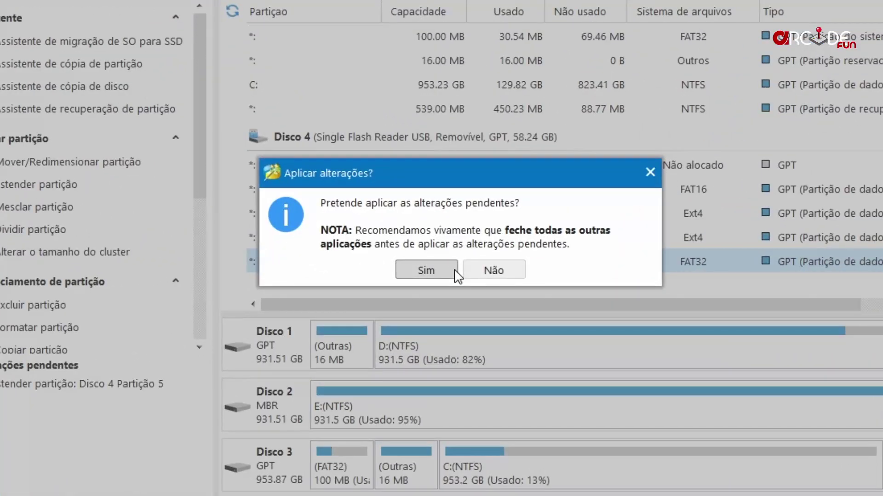
click(454, 271)
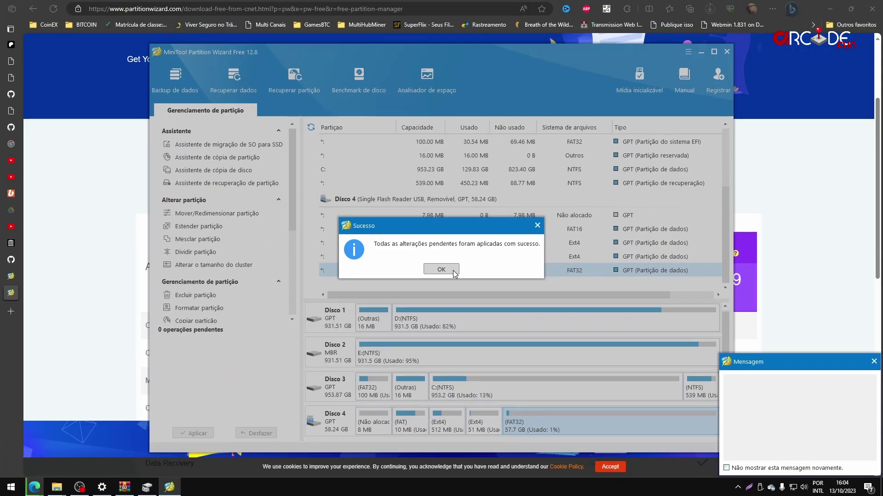
click(453, 270)
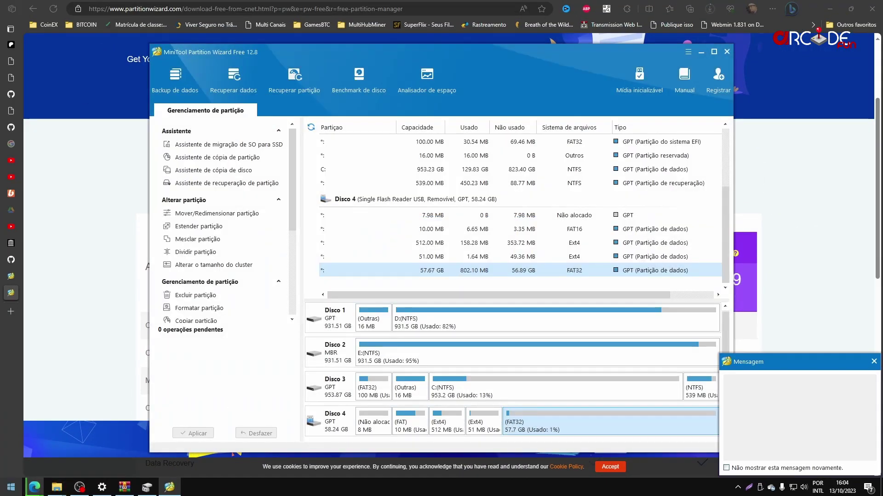
Open Windows Disk Management and assign drive letter K to the 57.67 GB FAT32 partition on Disco 4
right_click(19, 487)
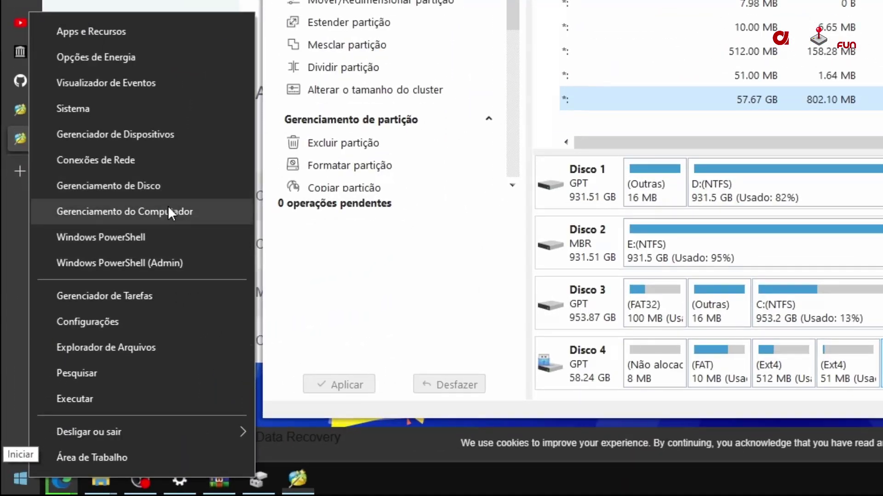
click(147, 210)
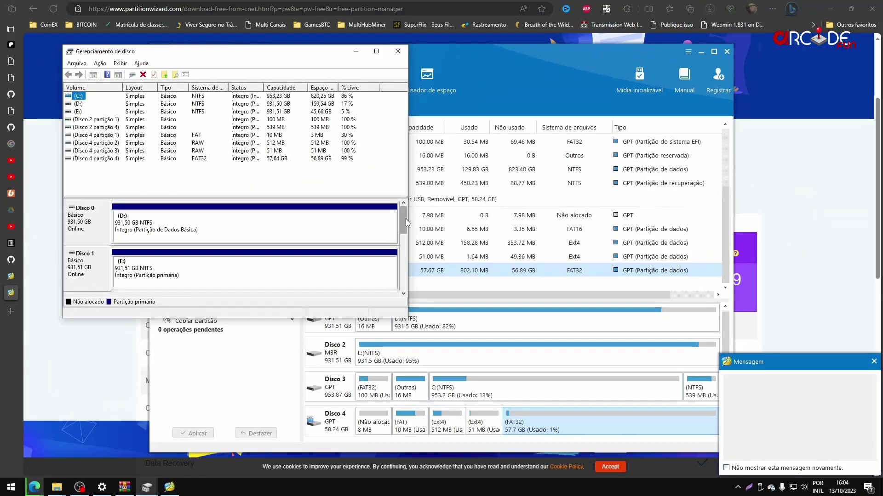
mouse_move(406, 222)
mouse_down()
mouse_move(404, 255)
mouse_move(404, 238)
mouse_up()
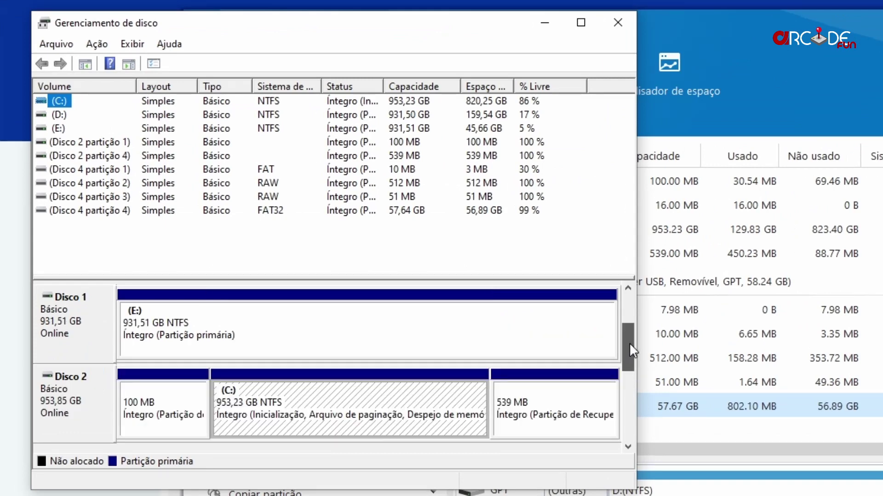
drag(629, 343, 627, 402)
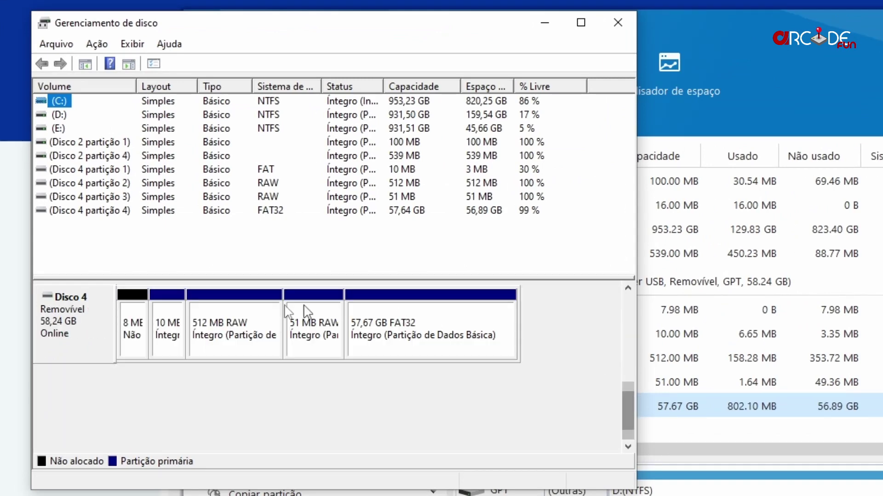
click(434, 314)
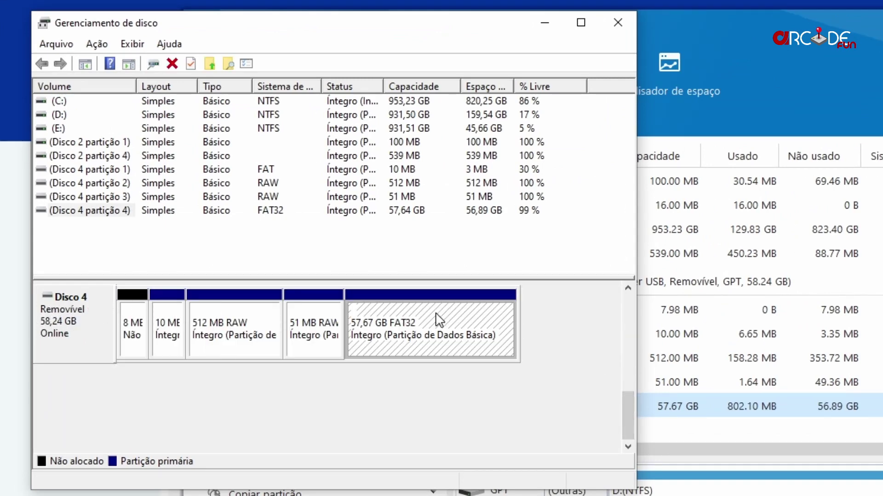
right_click(431, 315)
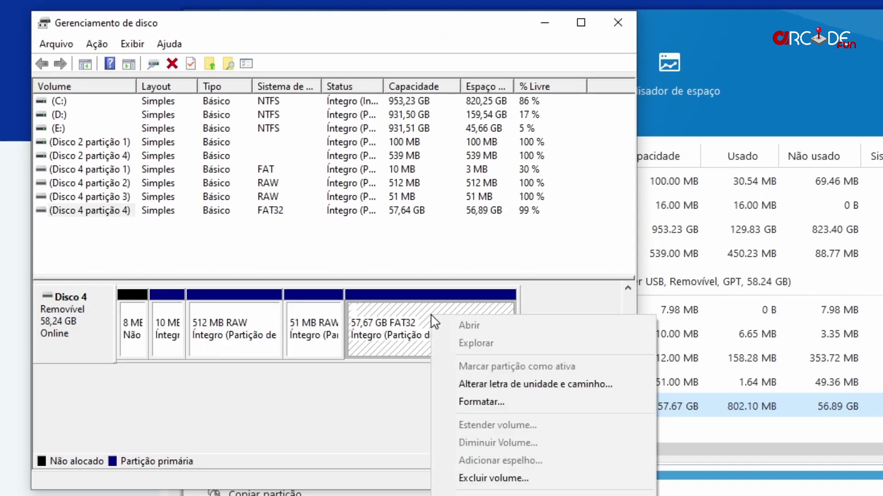
click(568, 392)
click(227, 304)
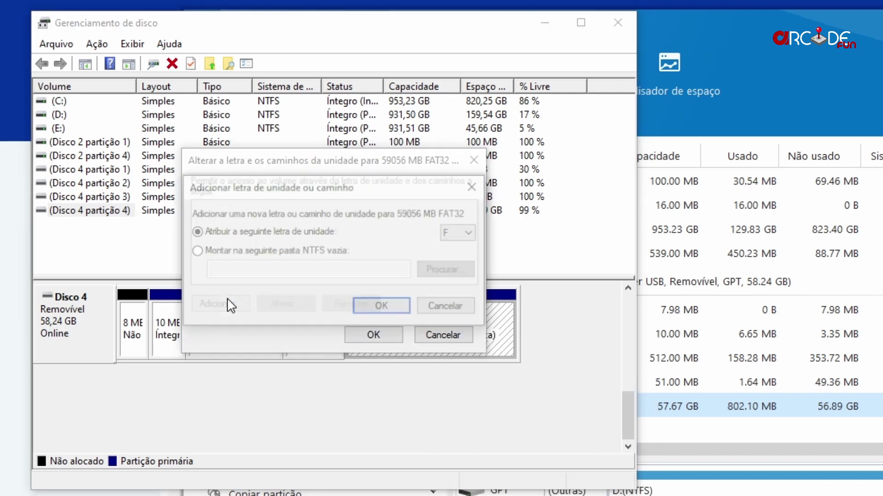
click(461, 237)
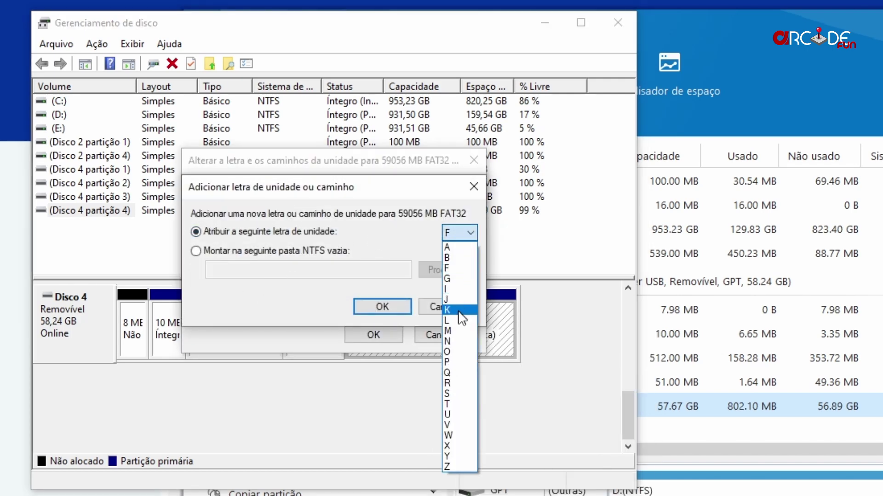
click(460, 311)
click(382, 307)
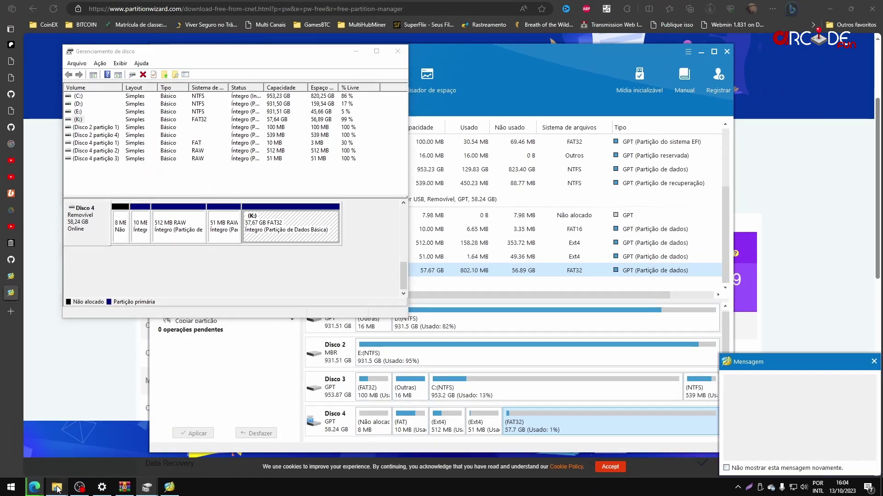
Switch to File Explorer, refresh the drive list in Este Computador and open Unidade de USB (K:)
mouse_move(56, 487)
click(132, 444)
right_click(324, 323)
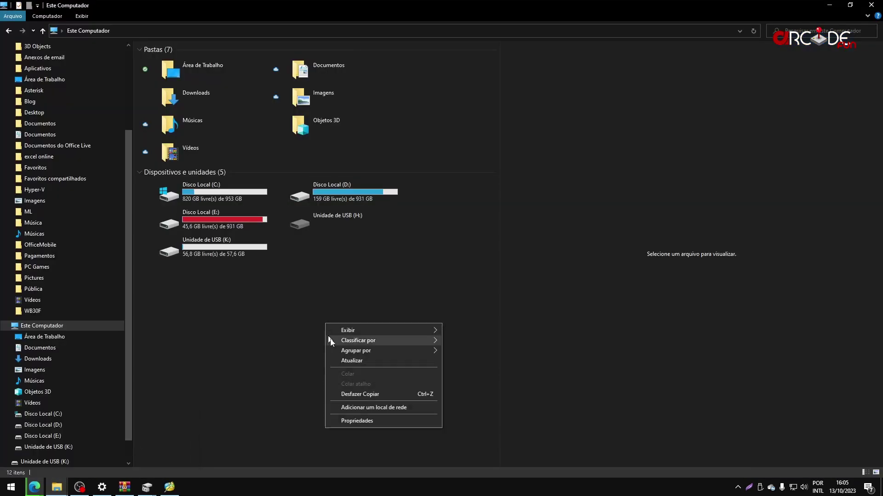
click(369, 366)
double_click(244, 263)
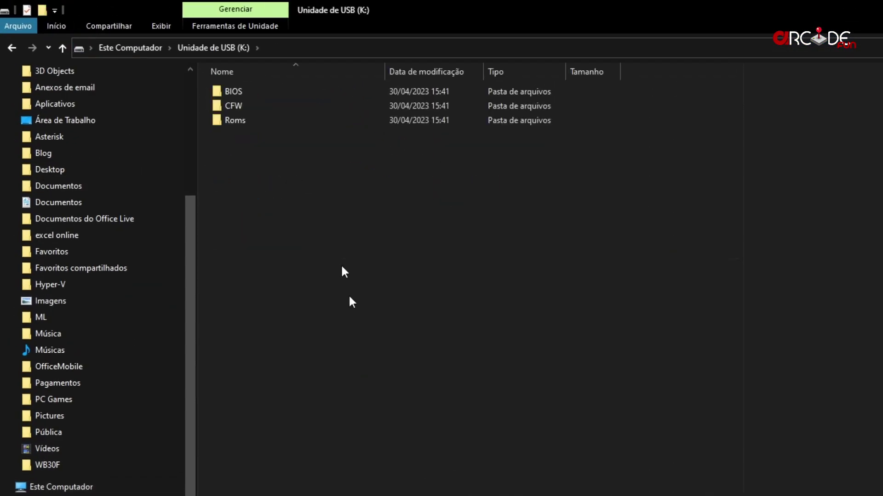
Examine the BIOS folder and the full list of system folders in Roms on drive K
click(234, 94)
double_click(234, 96)
click(216, 49)
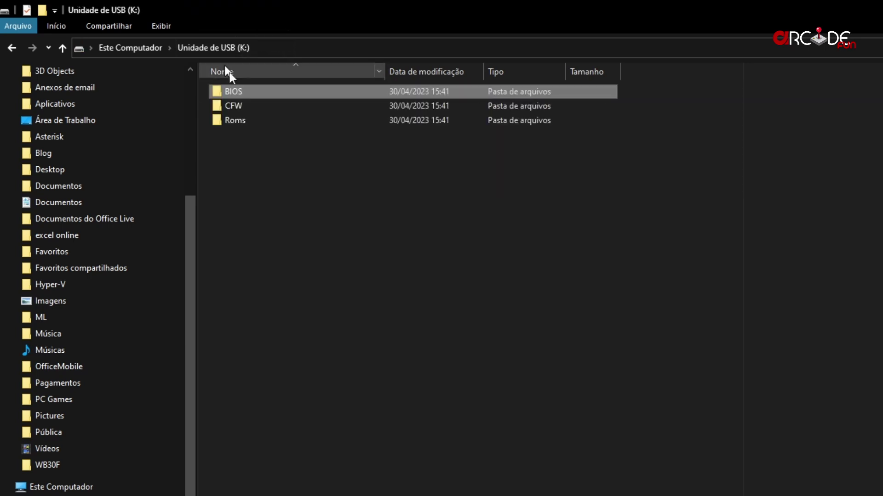
double_click(235, 120)
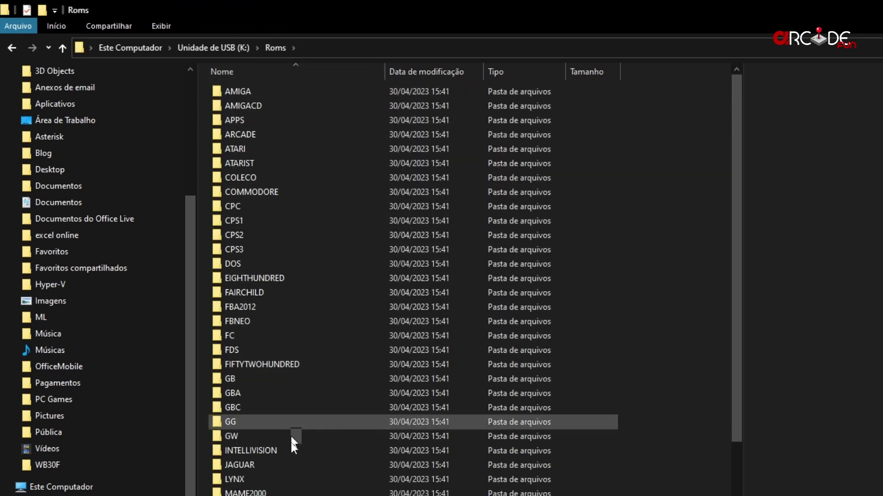
scroll(292, 443, down, 2)
scroll(404, 285, down, 7)
scroll(404, 285, up, 8)
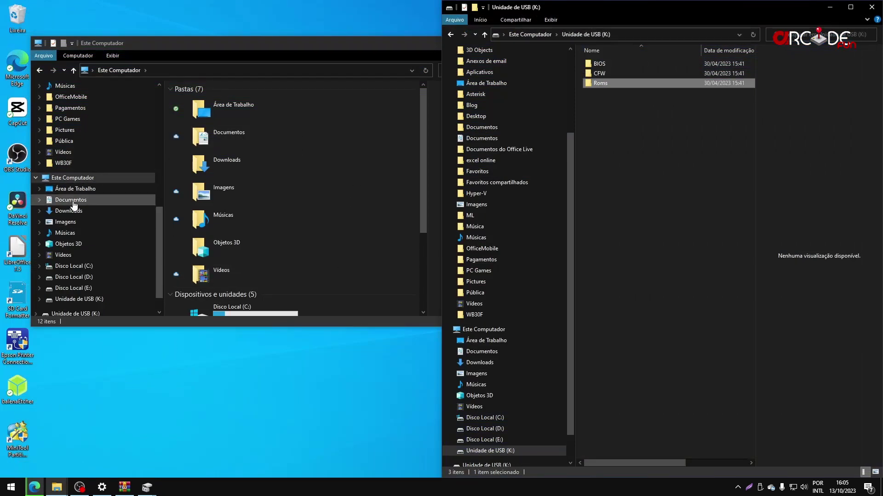
In the second File Explorer window, open PC Games > Roms > tiny-best-set-go-games and look through its BIOS and Roms subfolders
click(66, 119)
double_click(194, 229)
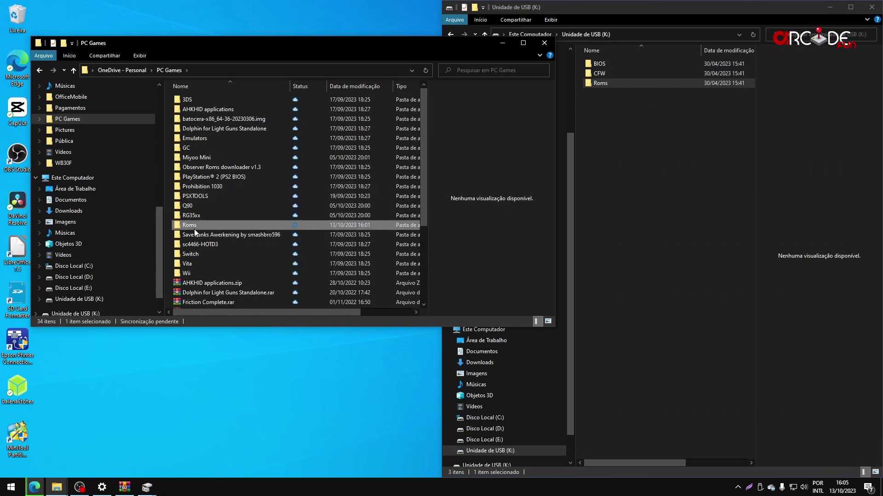
double_click(200, 108)
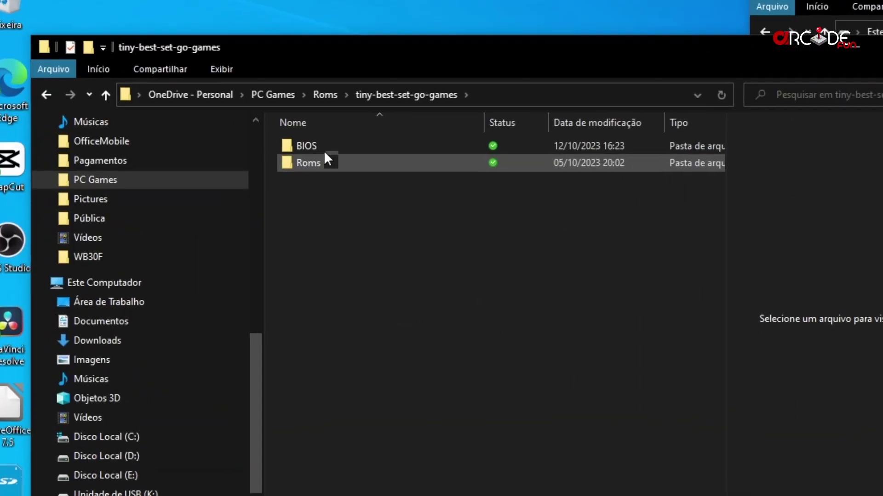
double_click(232, 112)
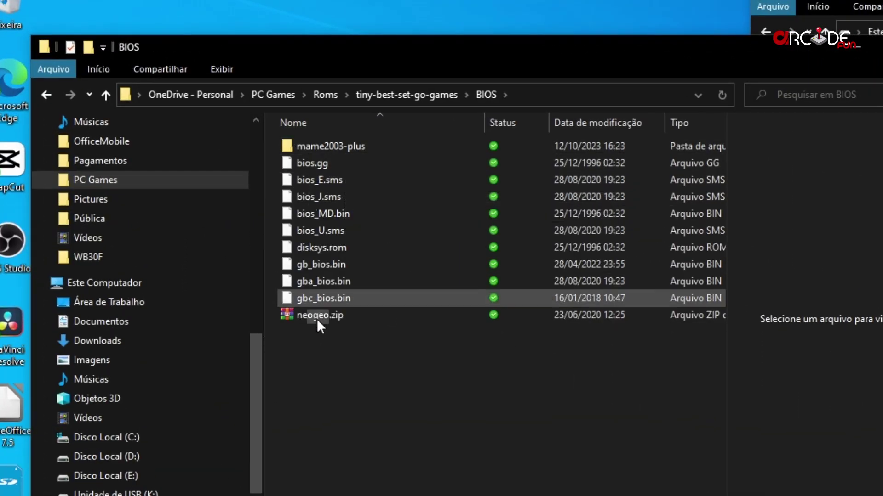
click(414, 95)
double_click(317, 167)
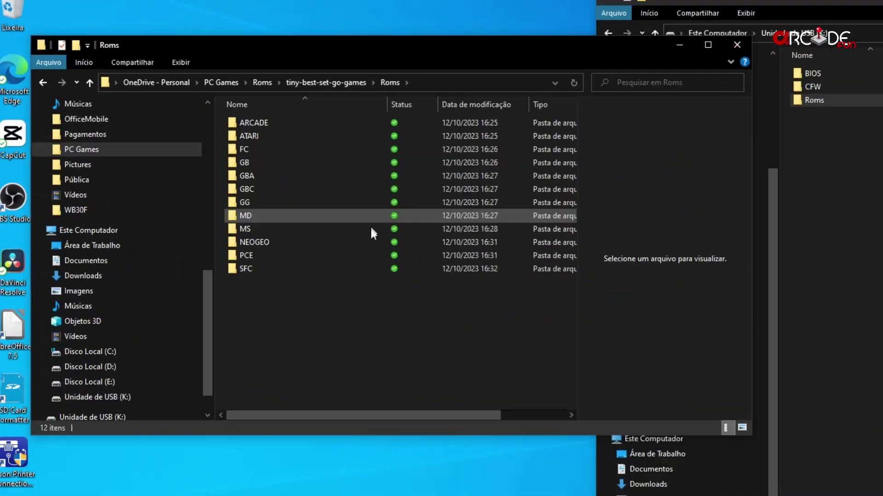
Compare the BIOS and Roms folders on drive K with the matching folders of the game set
click(603, 63)
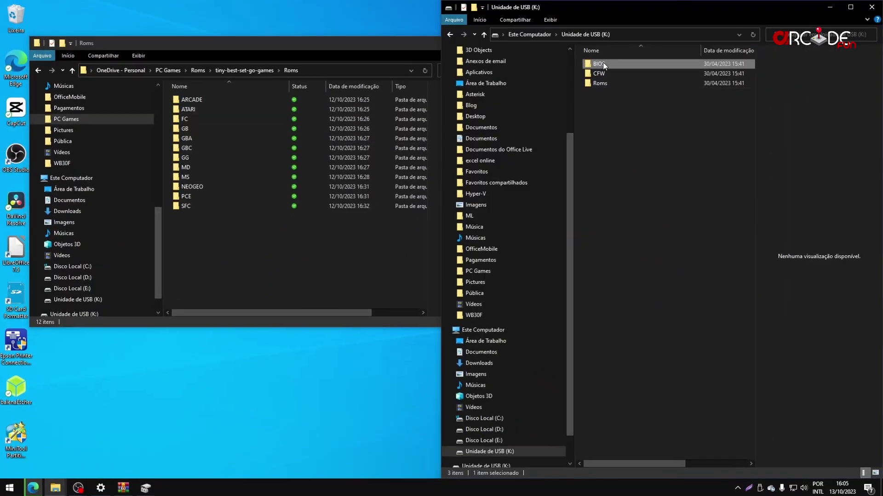
double_click(603, 64)
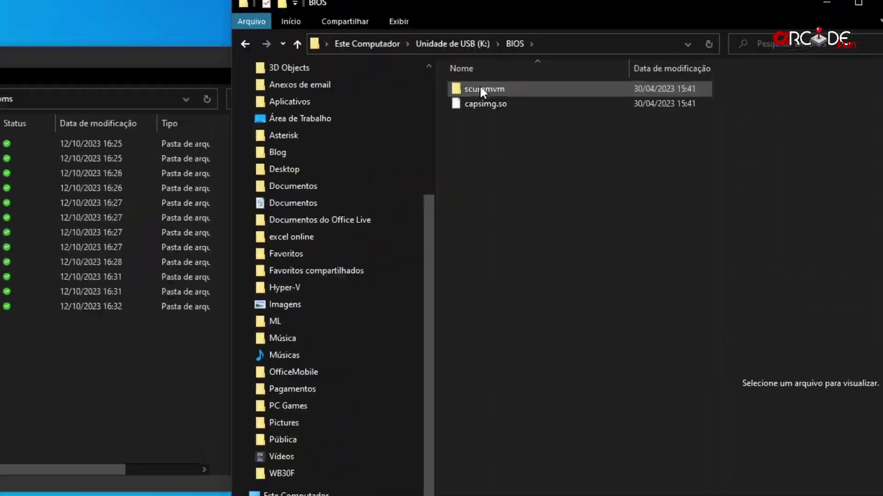
click(601, 34)
double_click(610, 84)
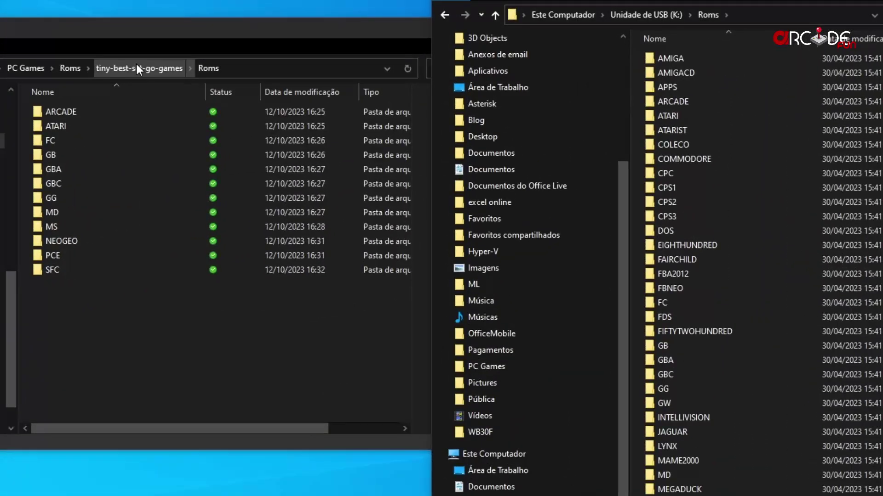
Copy the BIOS and Roms folders from tiny-best-set-go-games into the root of drive K
click(251, 72)
click(148, 71)
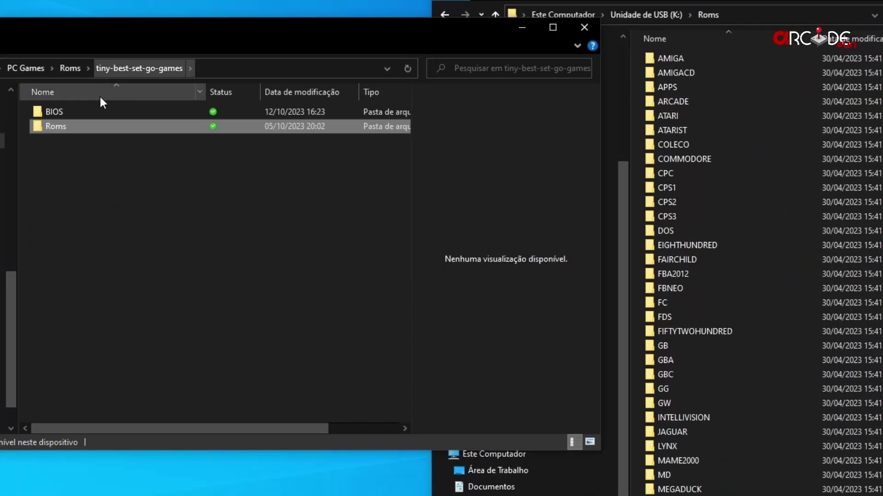
drag(99, 151, 49, 108)
right_click(49, 111)
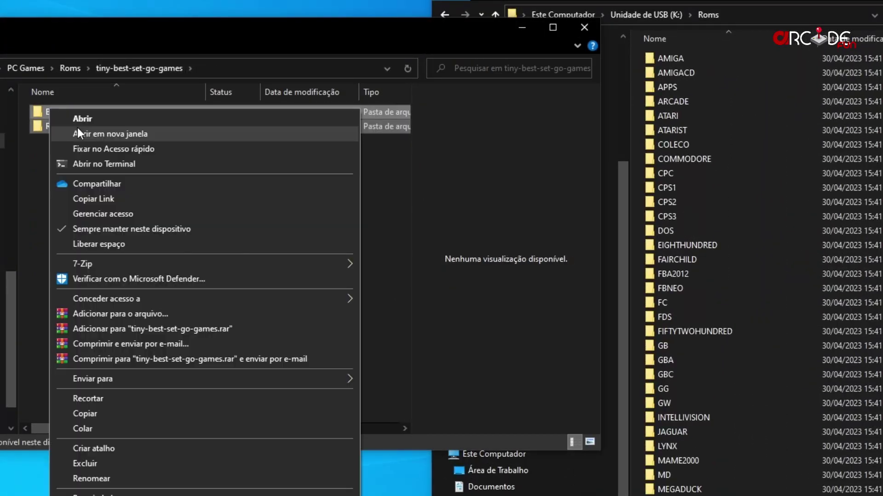
click(121, 414)
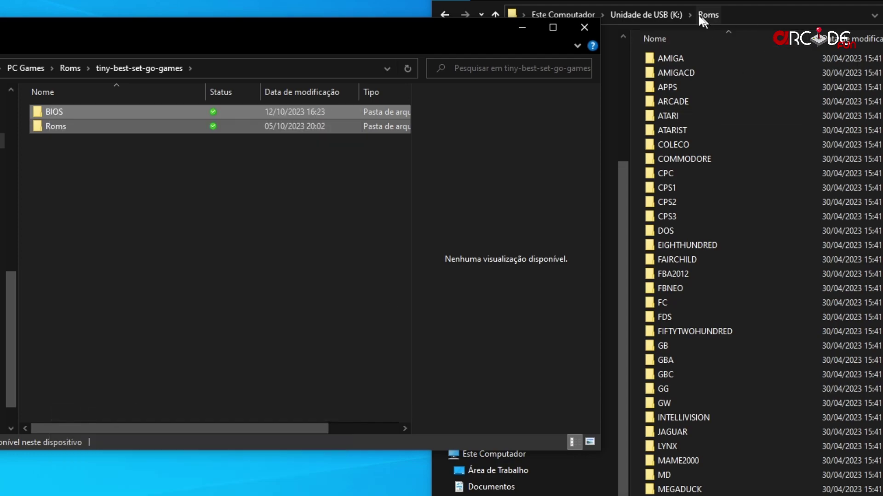
click(669, 19)
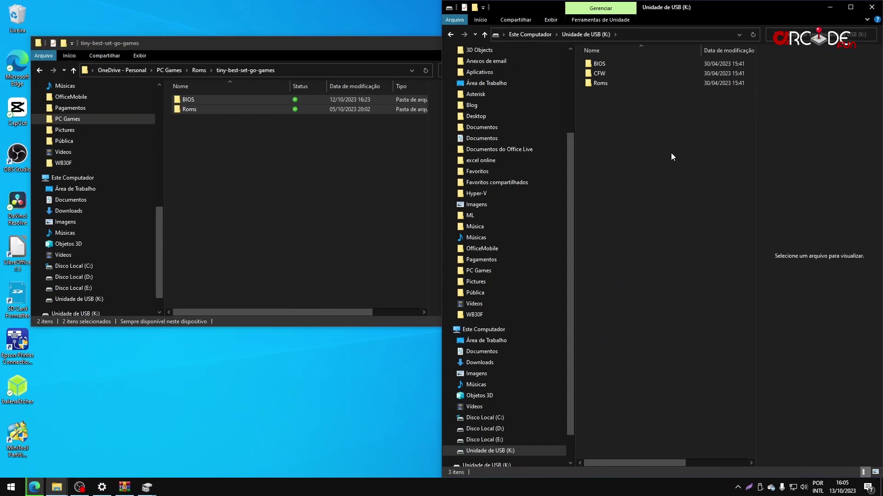
key(ctrl+v)
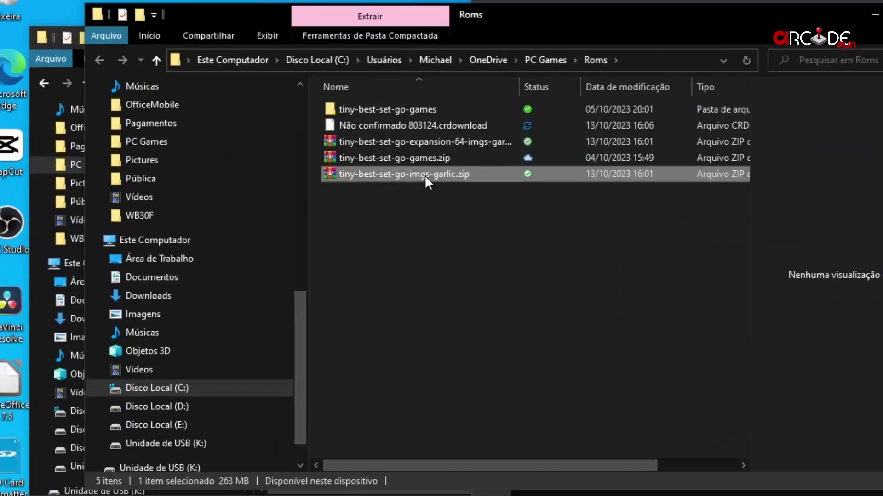
Extract tiny-best-set-go-imgs-garlic.zip into a folder of the same name and open that folder
right_click(265, 125)
click(563, 278)
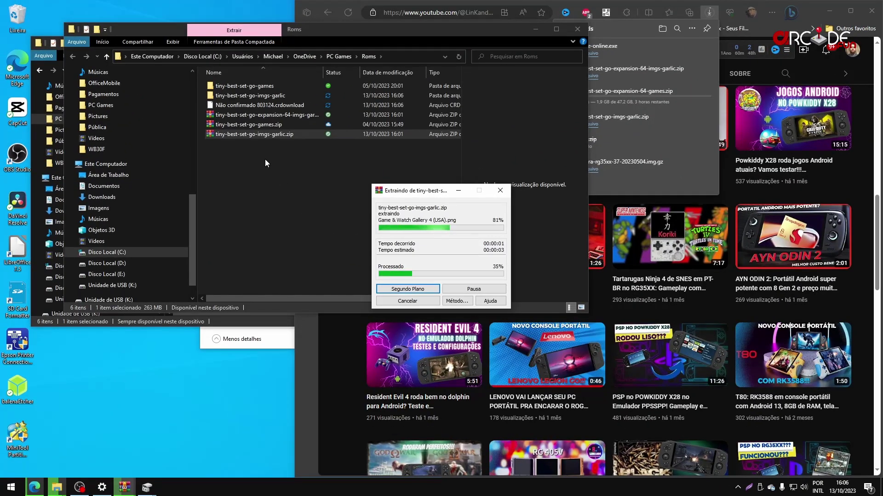
double_click(277, 95)
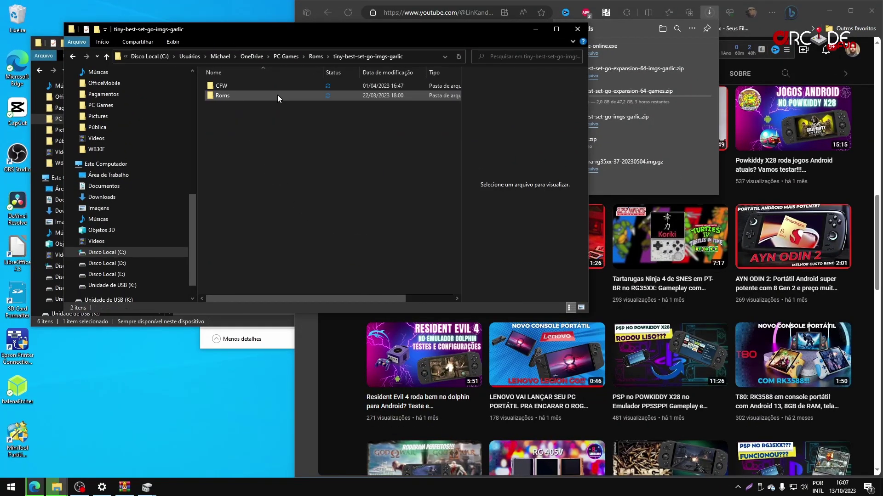
Copy the CFW and Roms folders from tiny-best-set-go-imgs-garlic into the root of drive K
drag(255, 117, 222, 84)
right_click(225, 88)
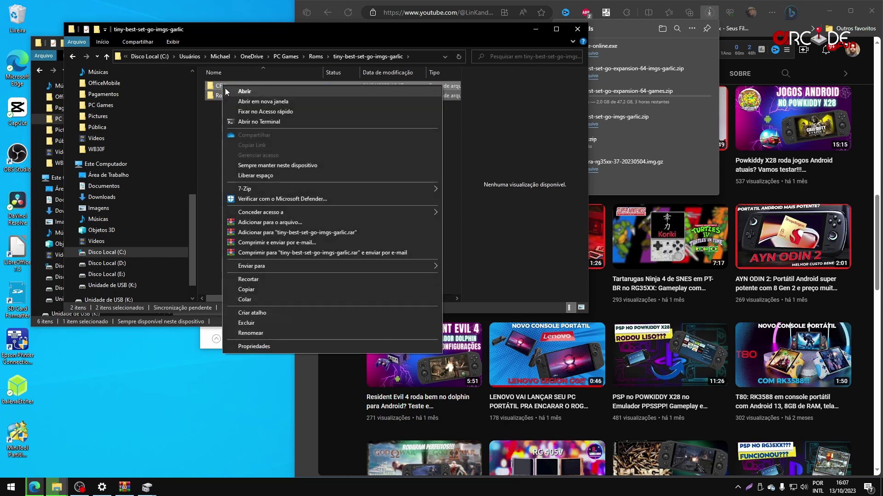
click(255, 289)
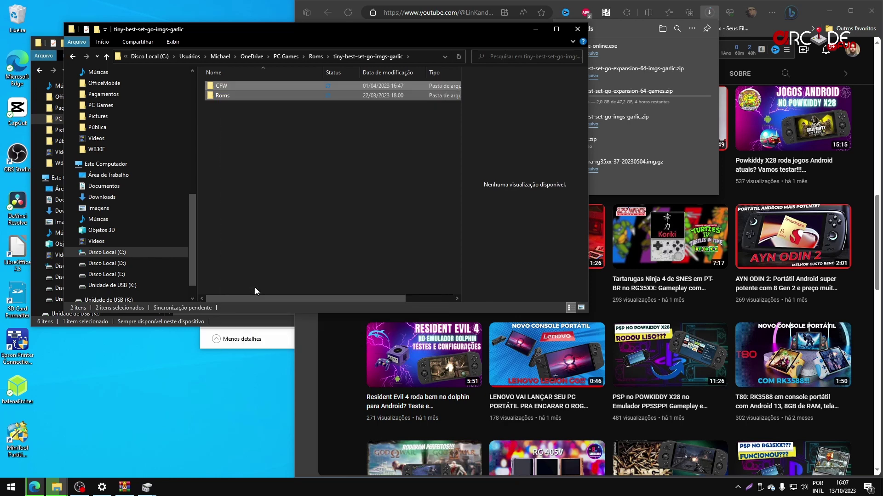
click(45, 491)
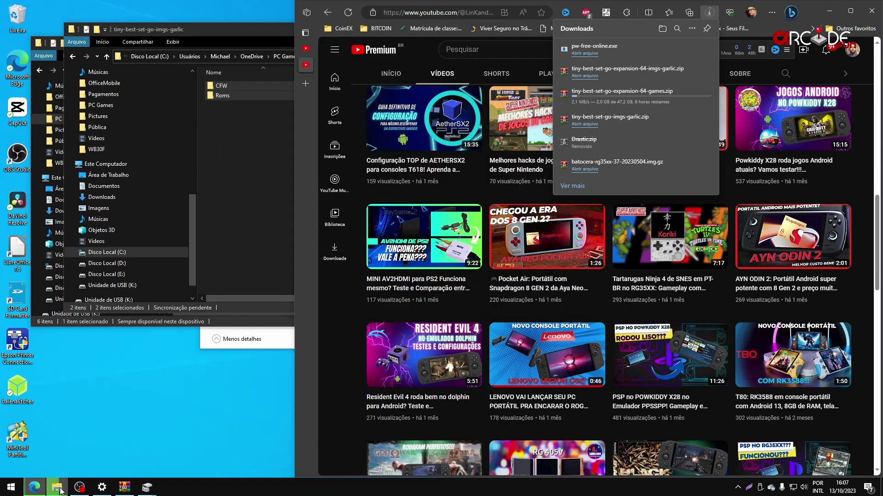
mouse_move(57, 487)
mouse_move(71, 446)
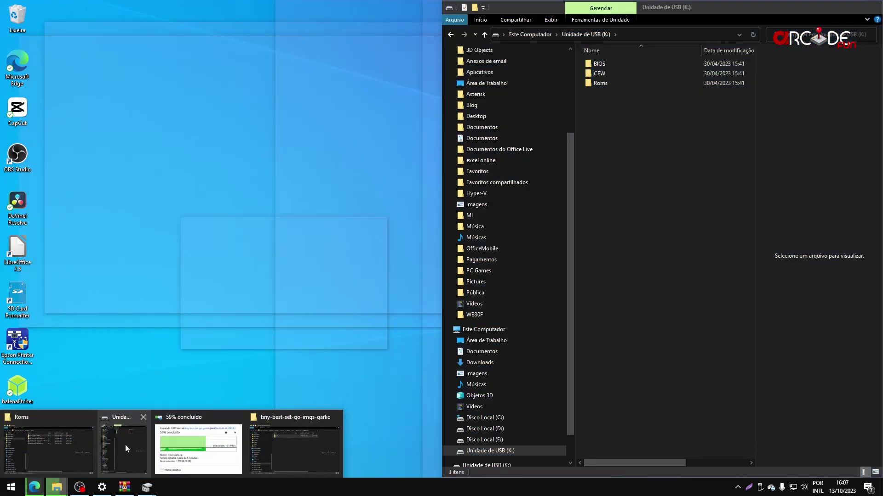
click(125, 445)
right_click(642, 170)
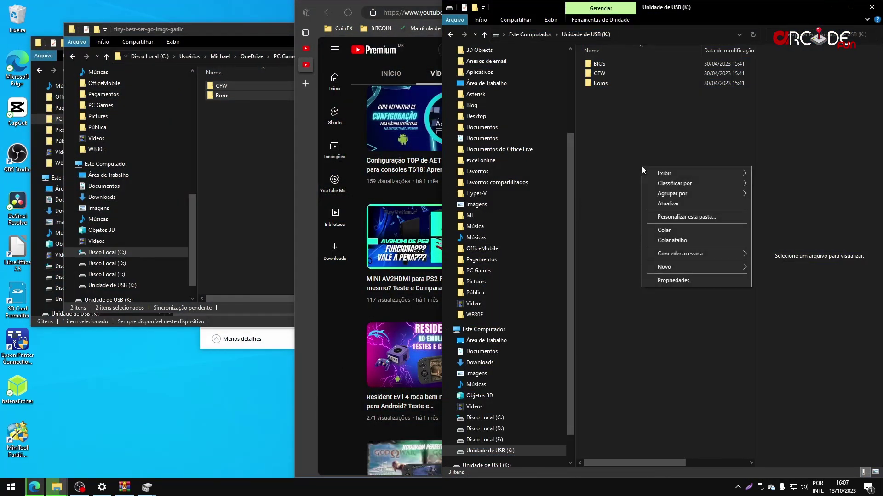
click(667, 233)
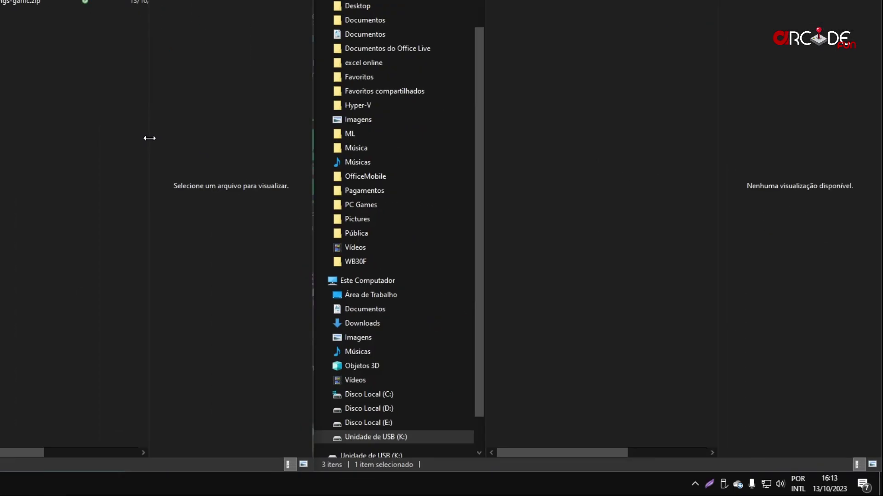
Safely eject the Mass Storage Device that holds drive K
click(670, 478)
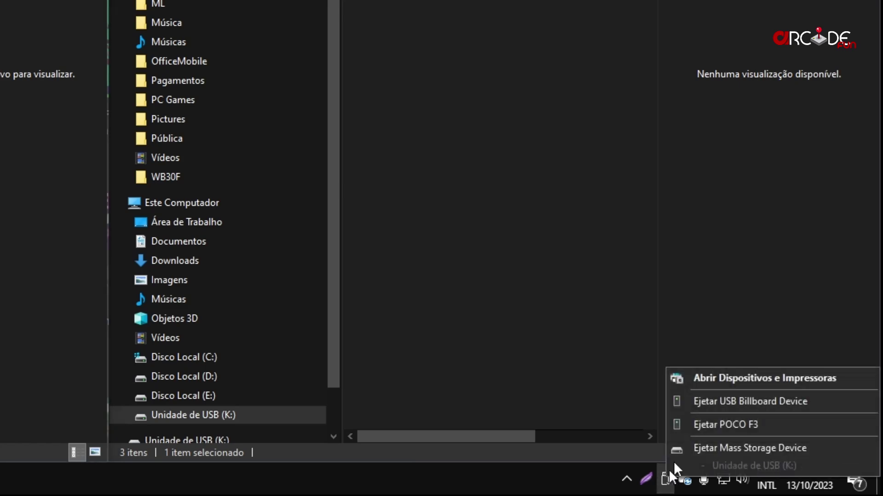
click(799, 449)
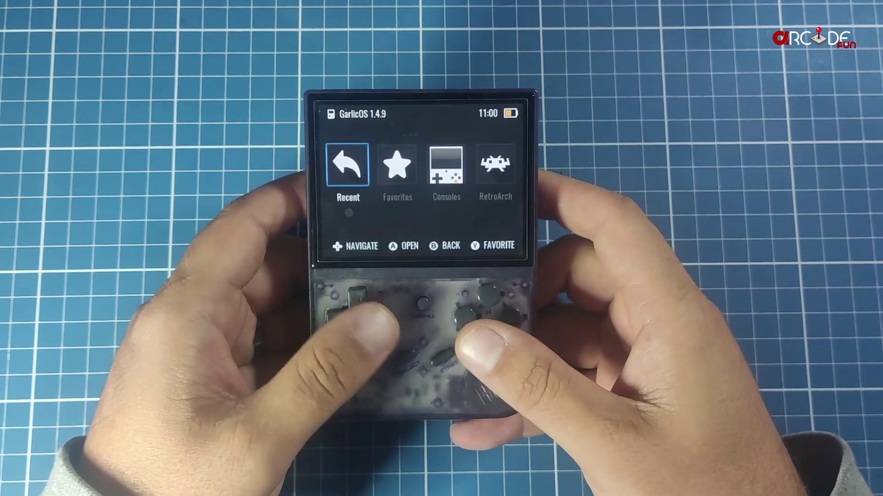
key(Right)
key(Right)
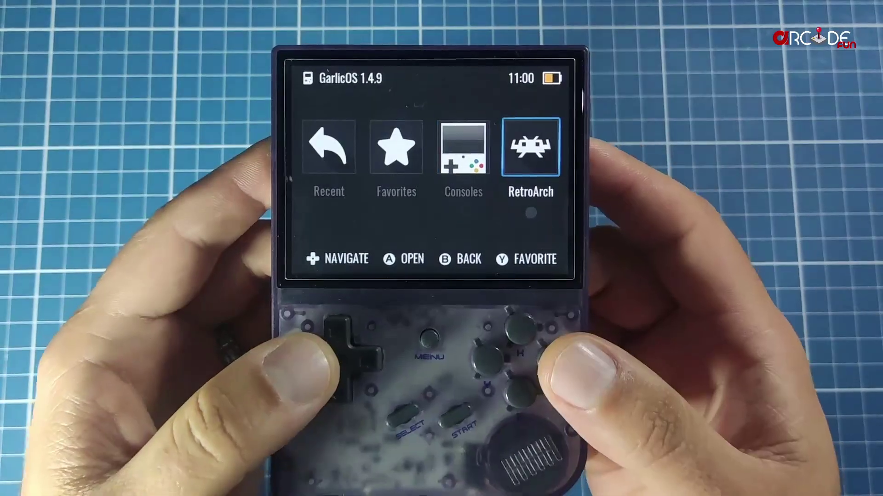
key(Left)
key(Return)
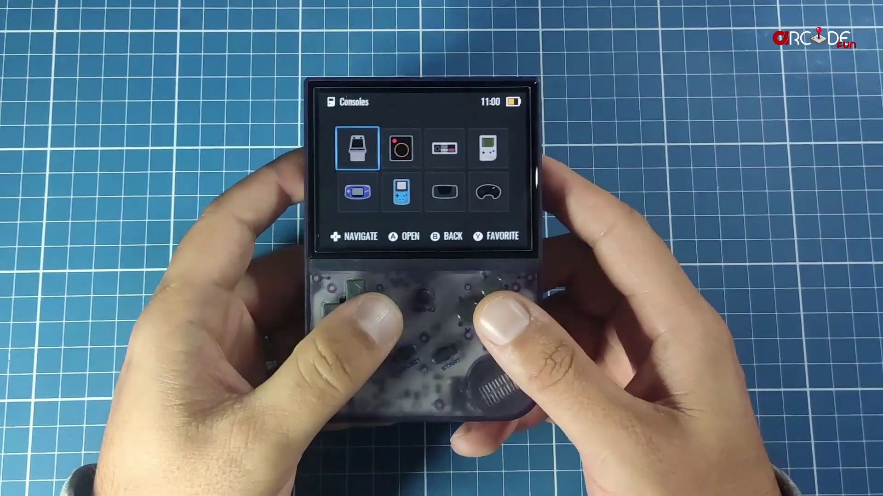
key(Right)
key(Right)
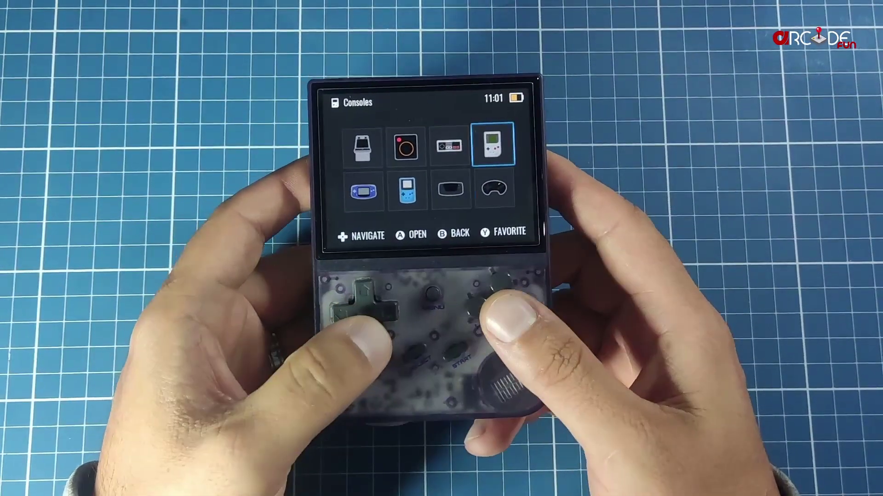
key(Down)
key(Left)
key(Right)
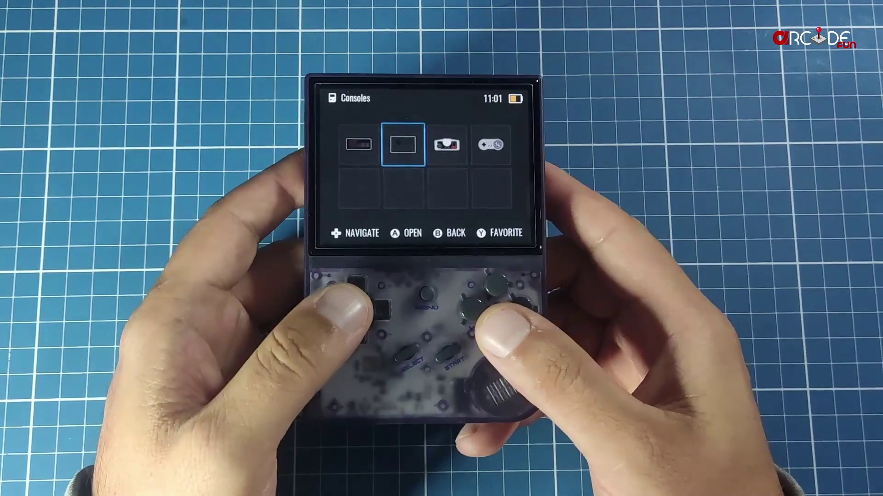
key(Escape)
key(Right)
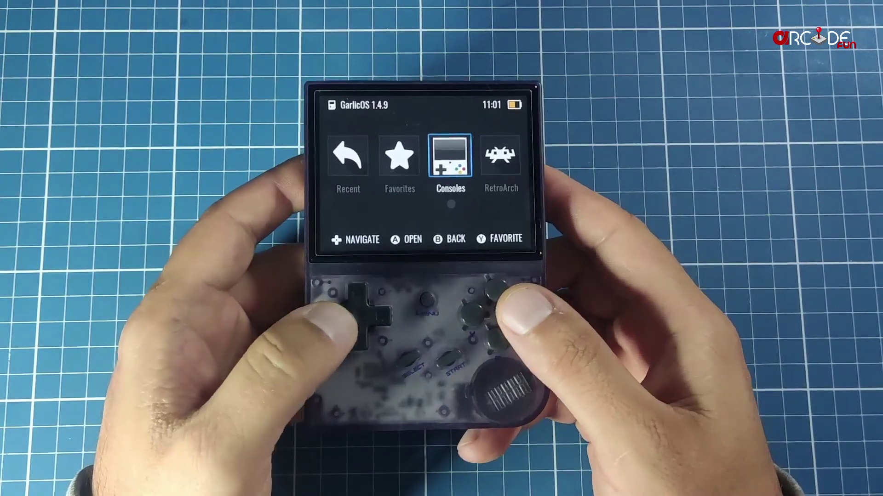
key(Right)
key(Right)
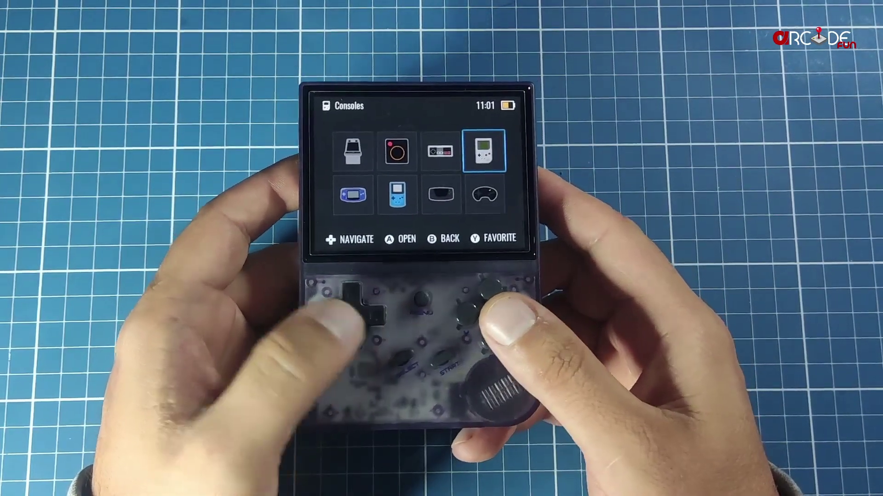
key(Left)
key(Left)
key(Left)
key(Return)
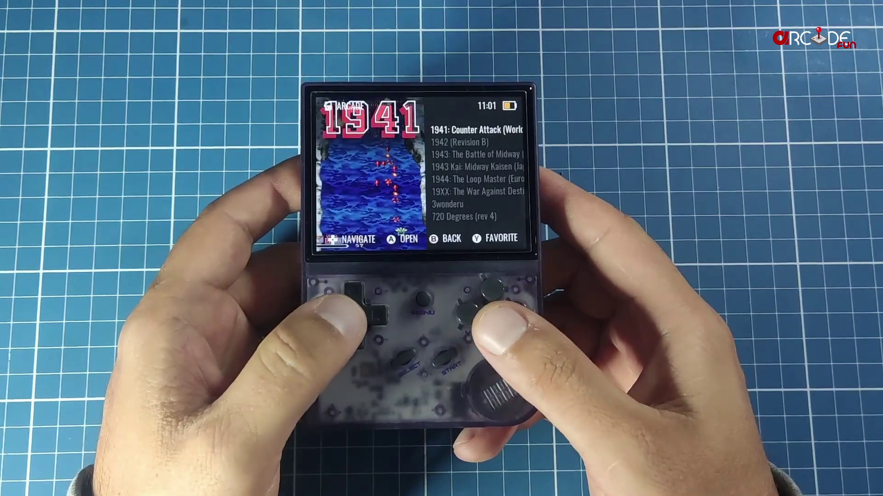
key(Down)
key(Down)
key(Down)
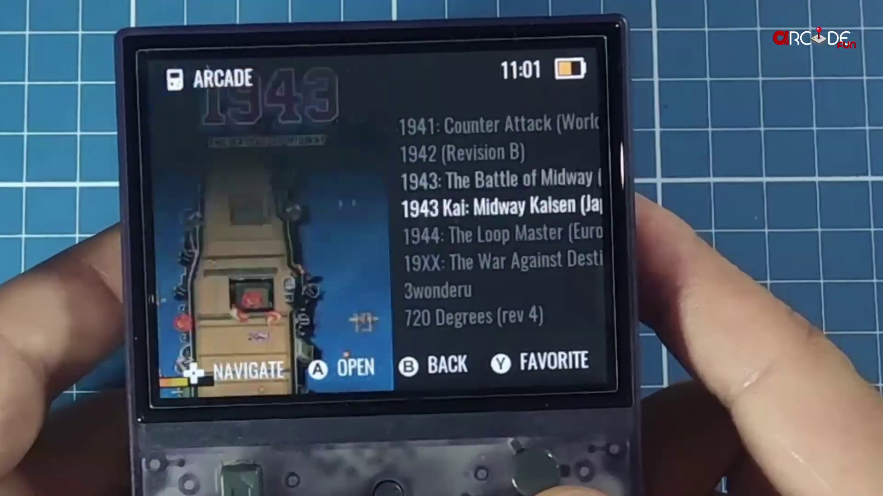
key(Down)
key(Down)
key(Down)
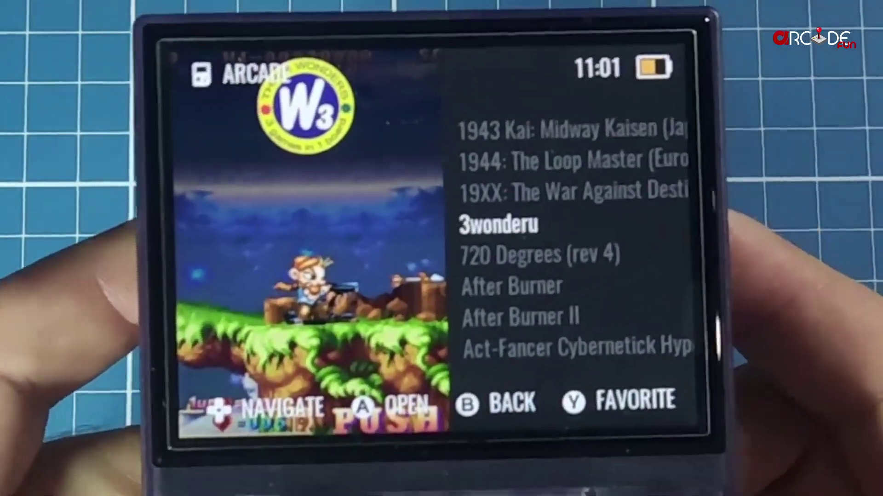
key(Down)
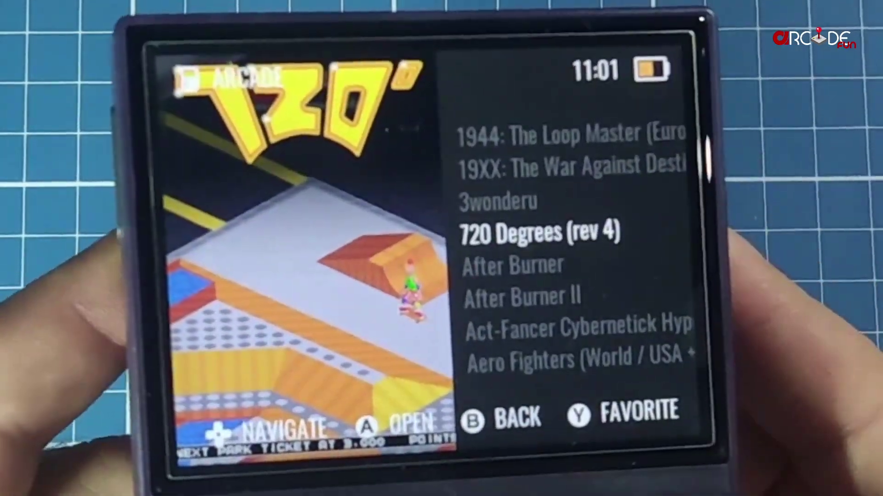
key(Down)
key(Down)
key(Down)
key(Down)
key(Down)
key(Down)
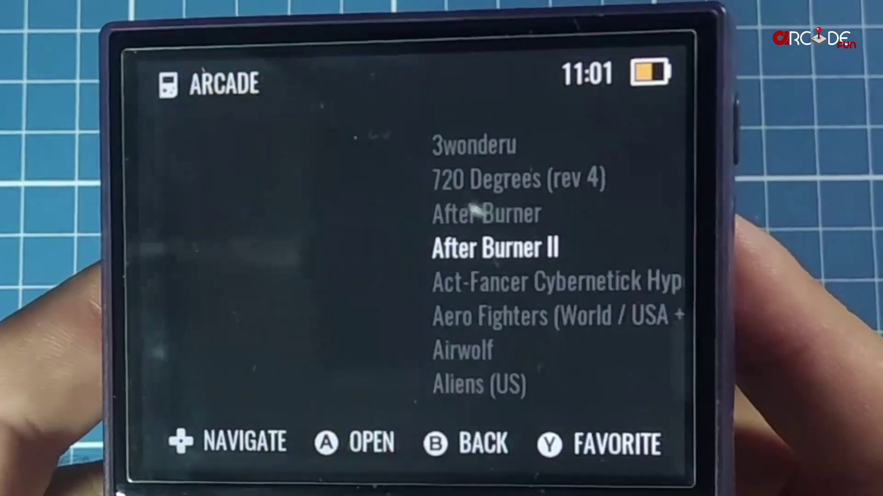
key(Down)
key(Down)
key(Down)
key(Down)
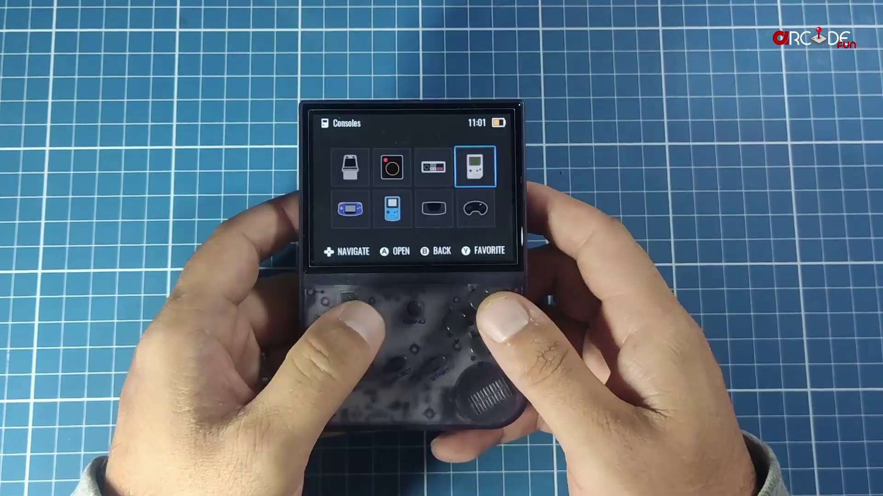
key(Return)
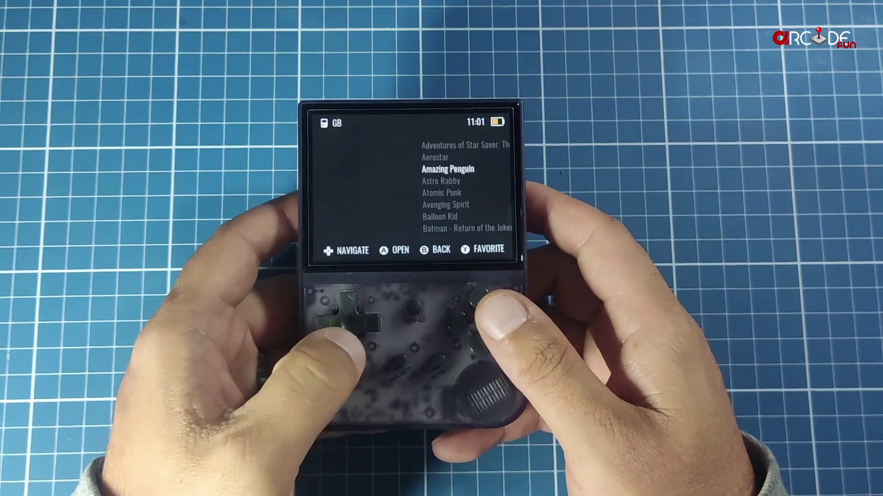
key(Down)
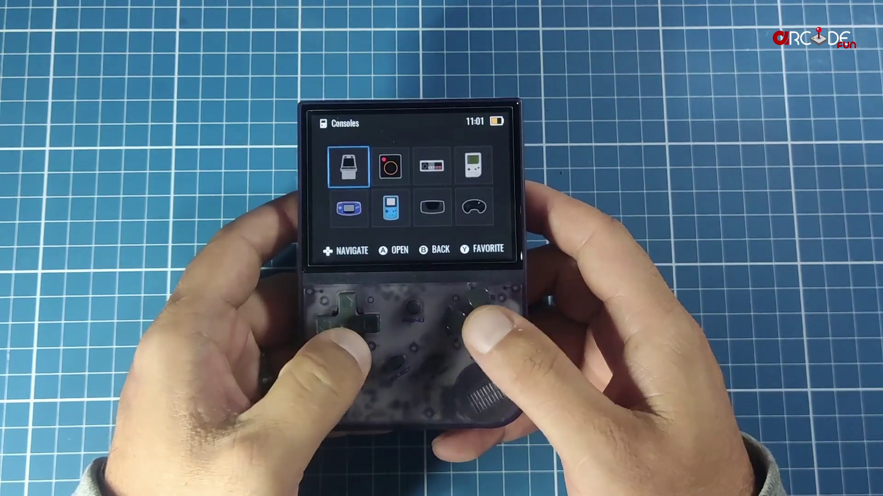
key(Right)
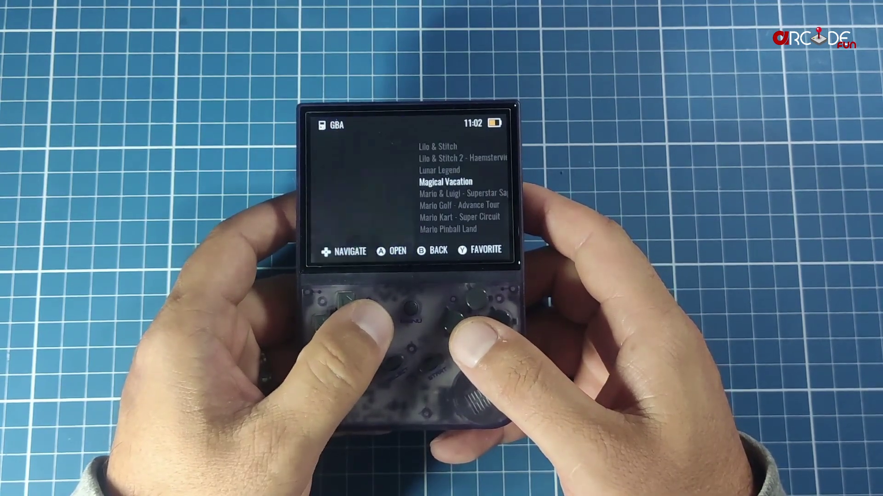
key(Right)
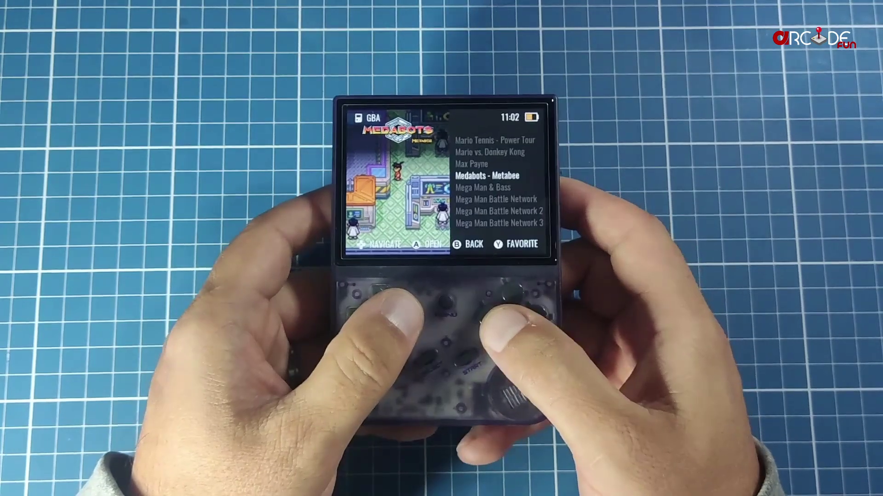
key(Down)
key(Down)
key(Down)
key(Down)
key(Down)
key(Down)
key(Escape)
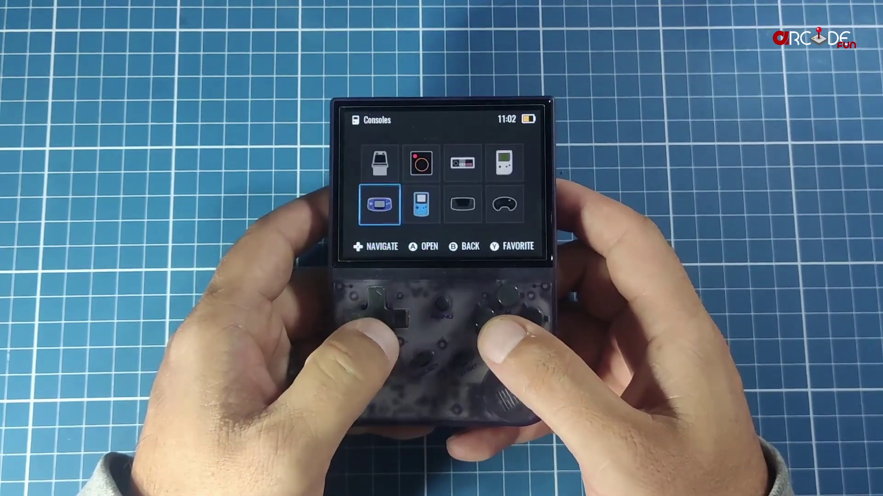